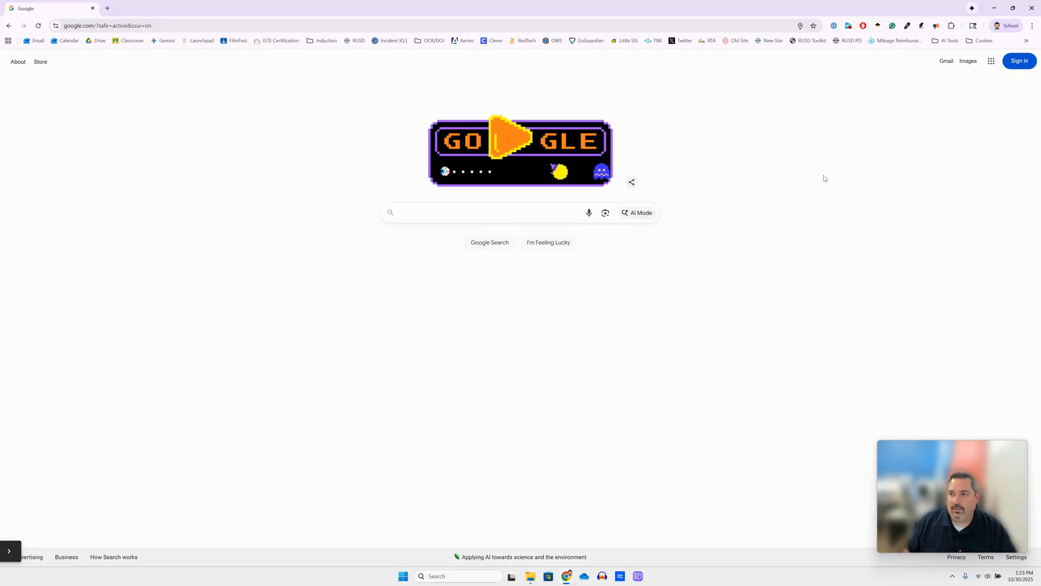
- Open Google Calendar from the Google homepage and collapse the My calendars and Other calendars lists
click(991, 64)
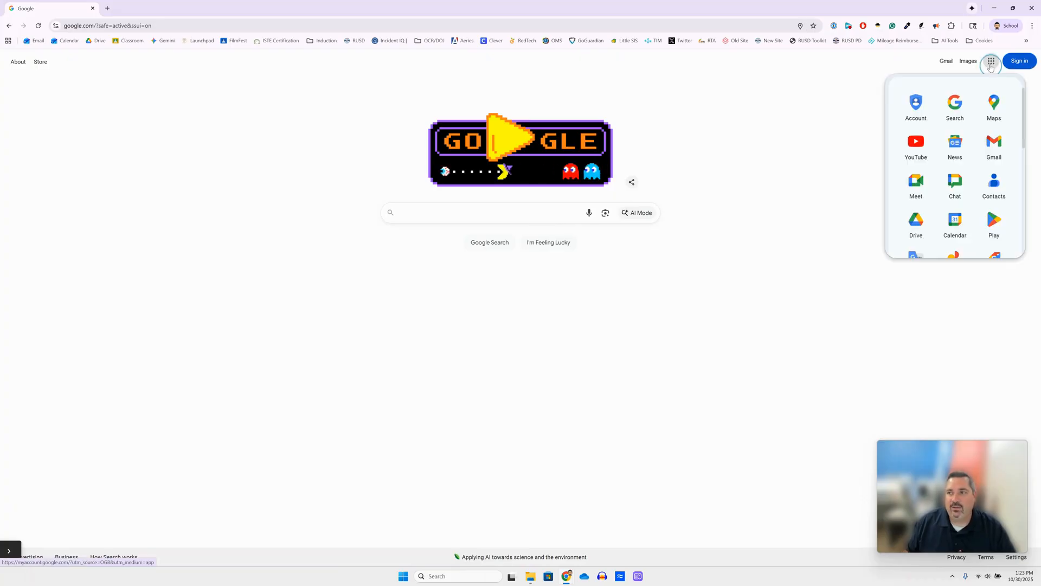
click(954, 224)
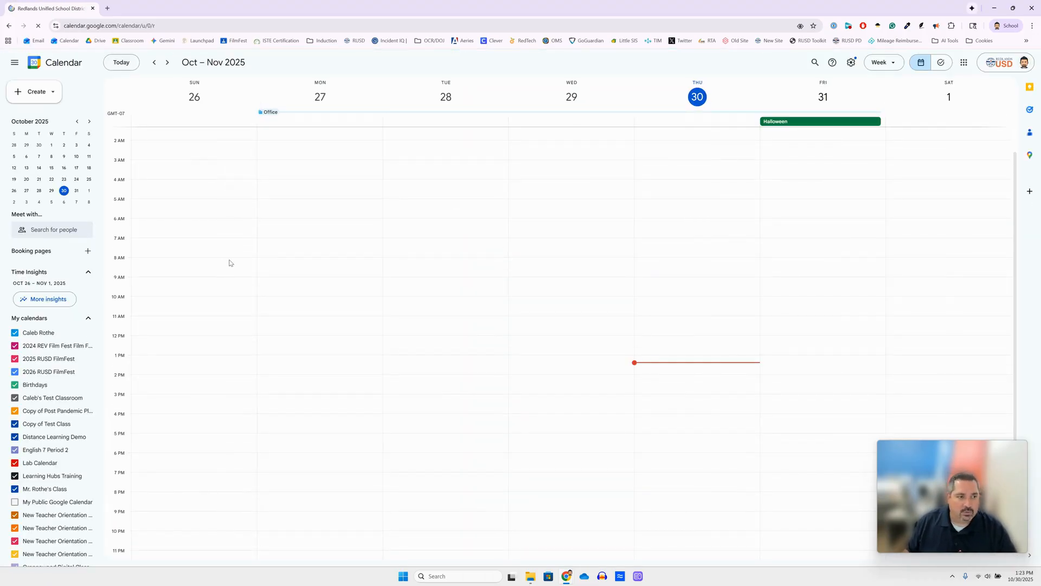
click(88, 318)
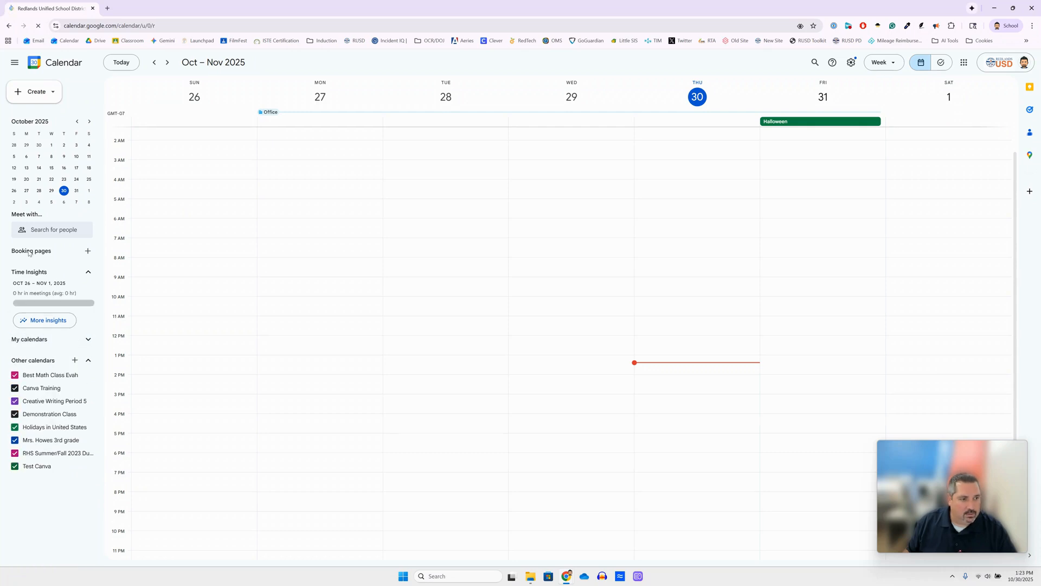
click(86, 353)
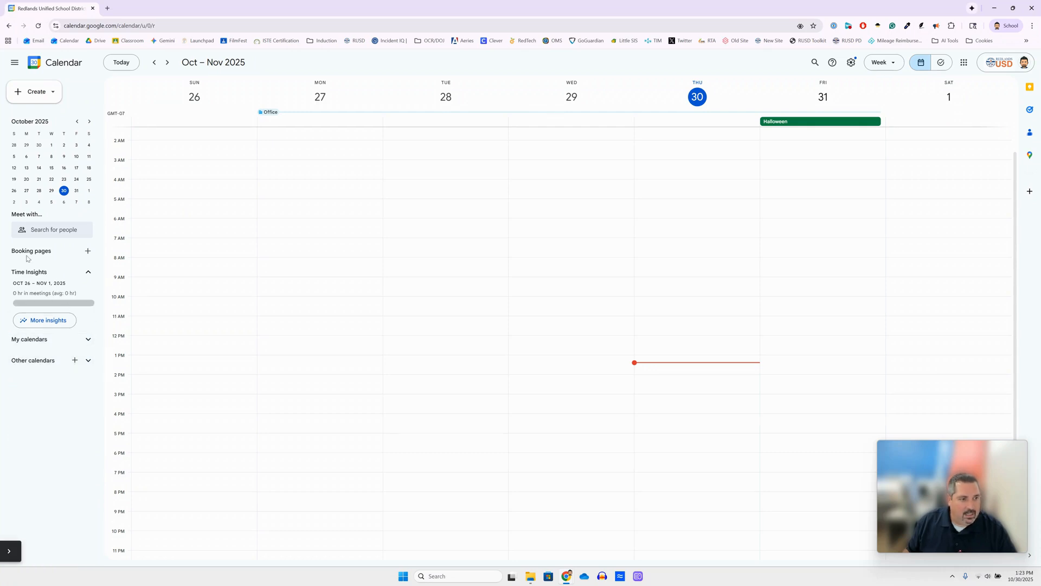
- Create a new bookable appointment schedule titled "Parent-Teacher Conferences"
click(87, 253)
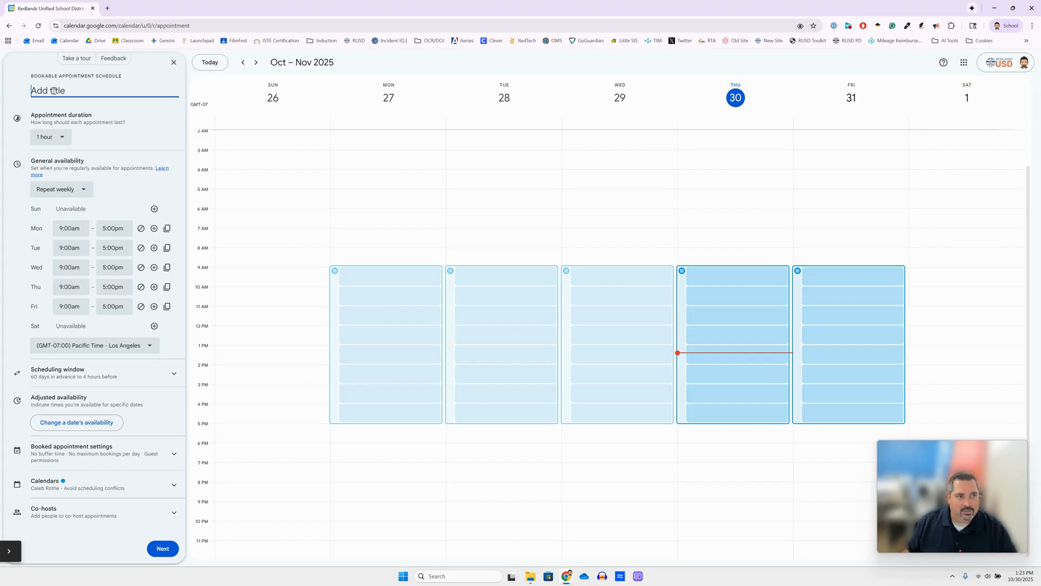
text(Parent)
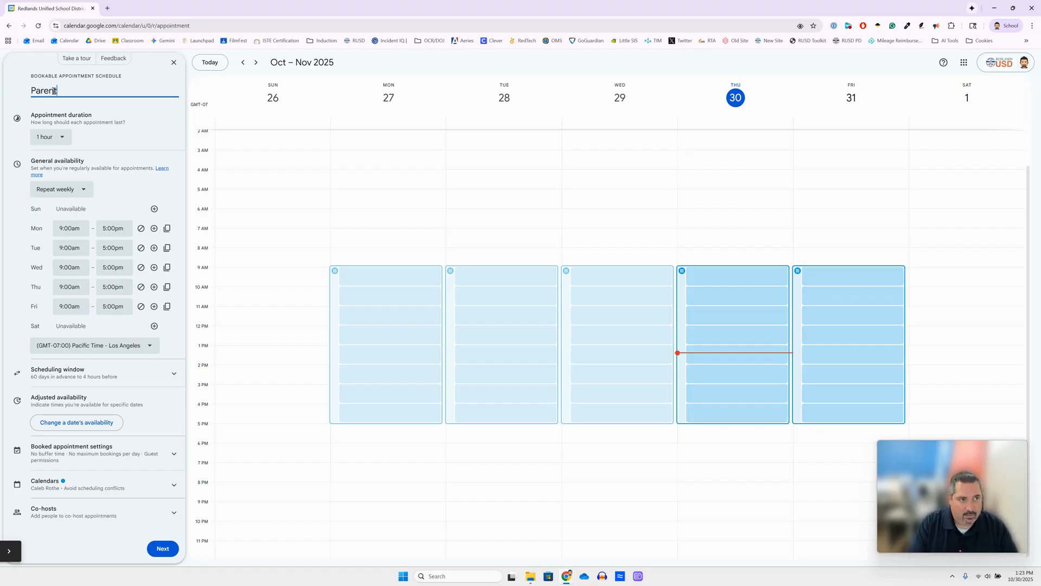
text(-Teacher Conferences)
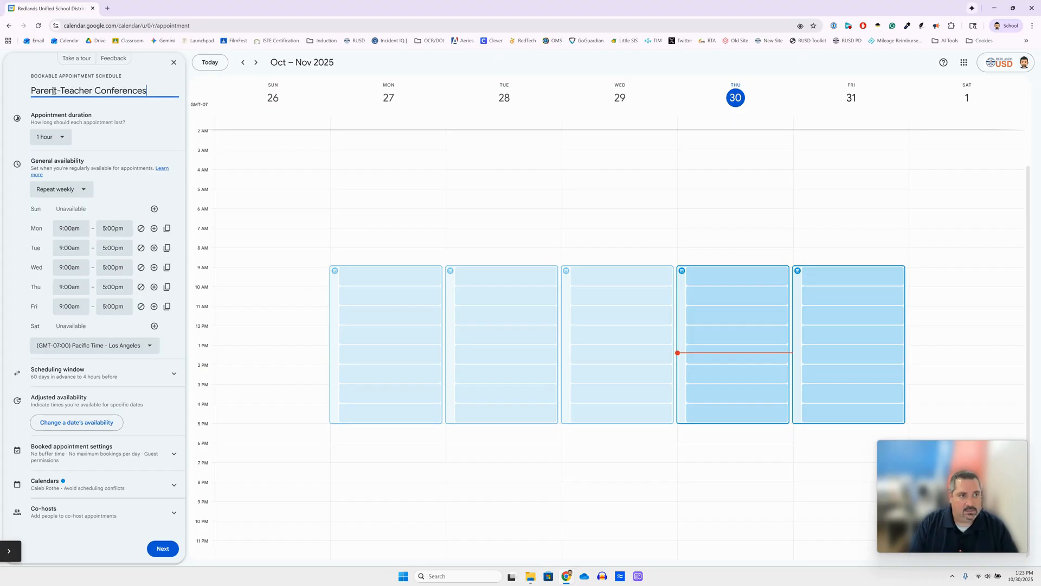
click(139, 133)
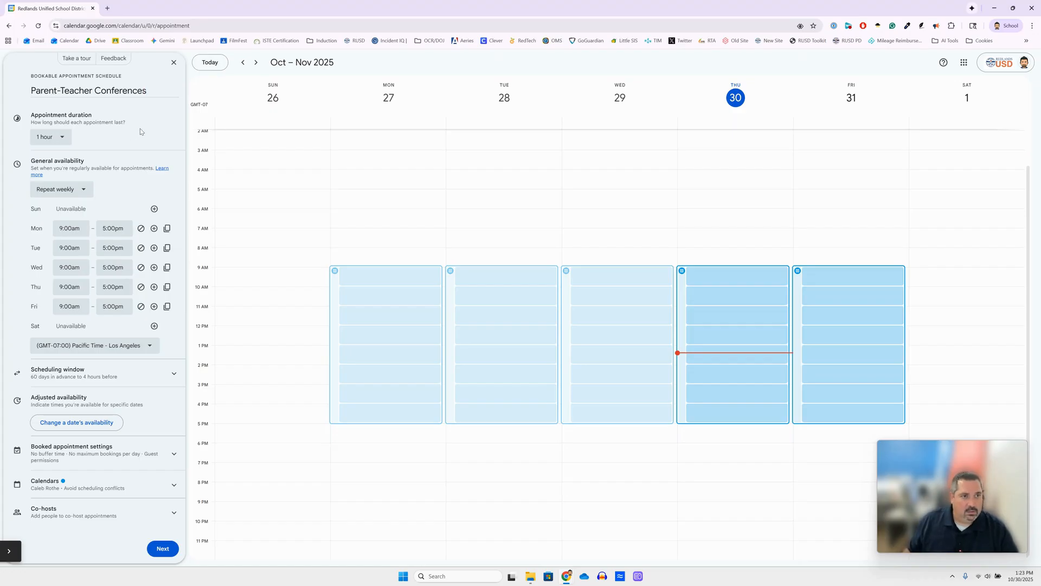
- Set the appointment duration to a custom length of 20 minutes
click(63, 141)
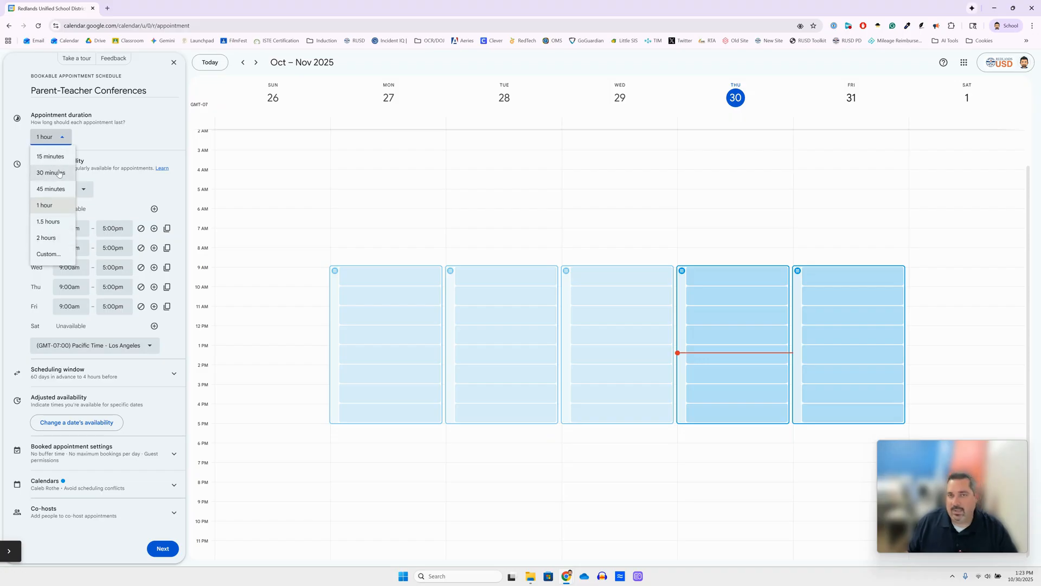
click(45, 255)
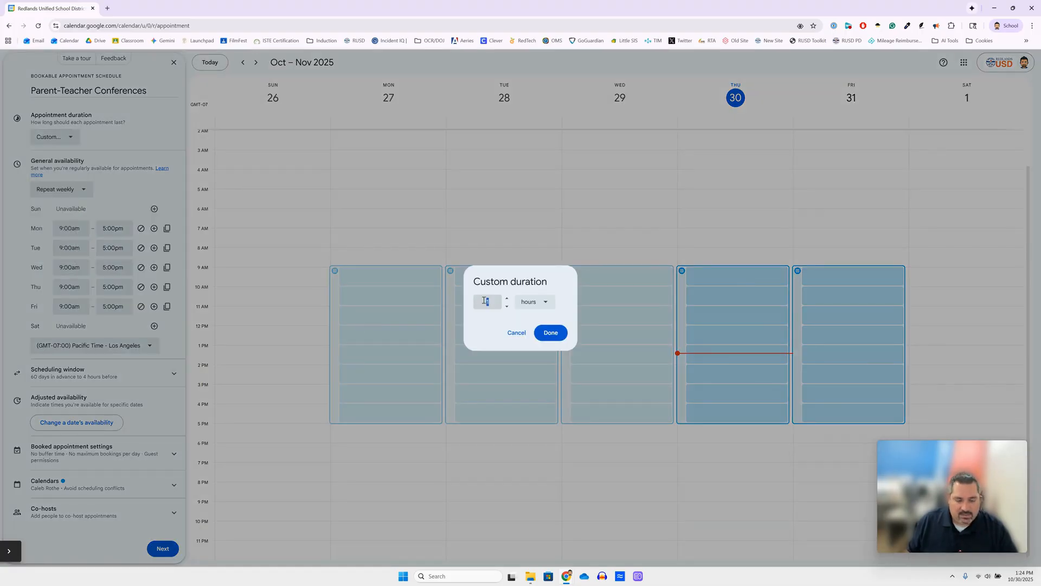
text(20)
click(532, 302)
click(533, 323)
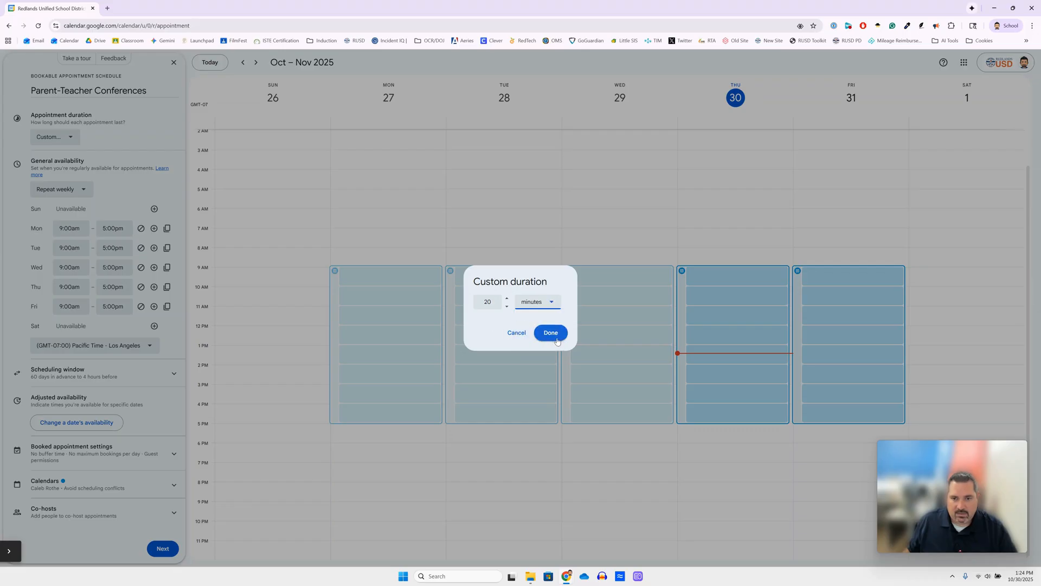
click(551, 333)
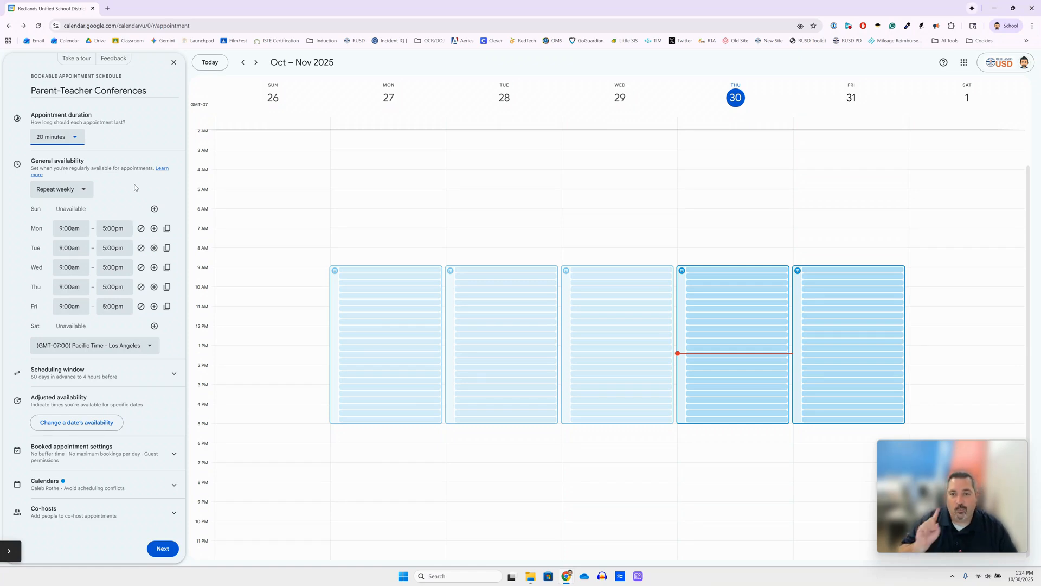
- Set the availability to Does not repeat and its date to Nov 17, 2025
click(85, 193)
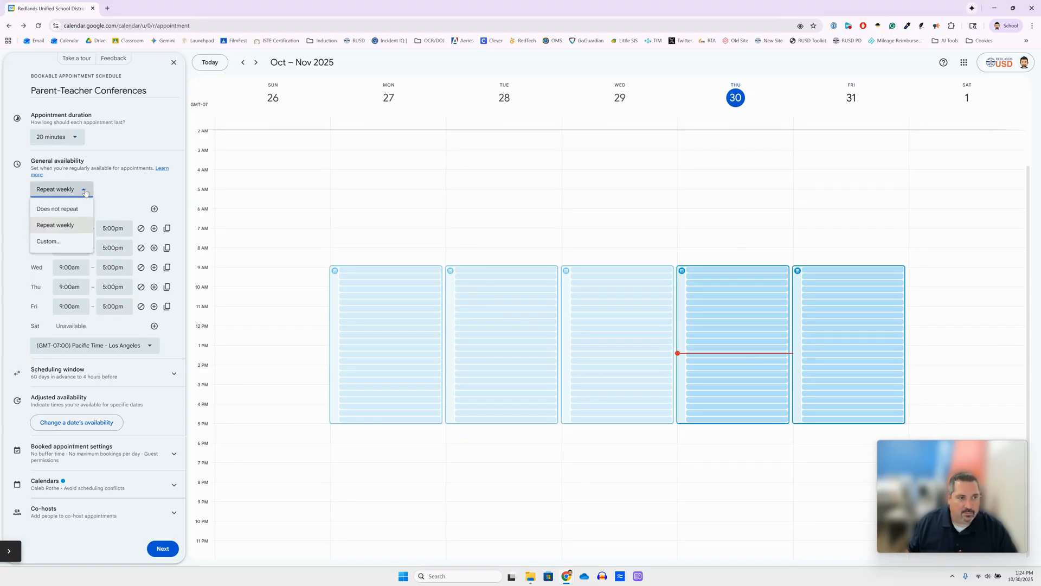
click(65, 216)
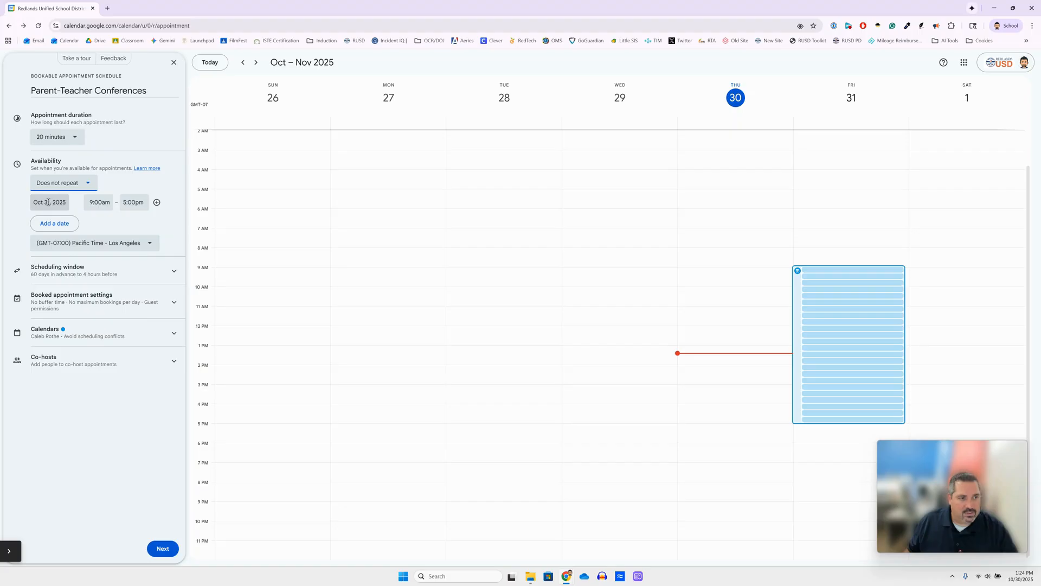
click(47, 202)
click(133, 223)
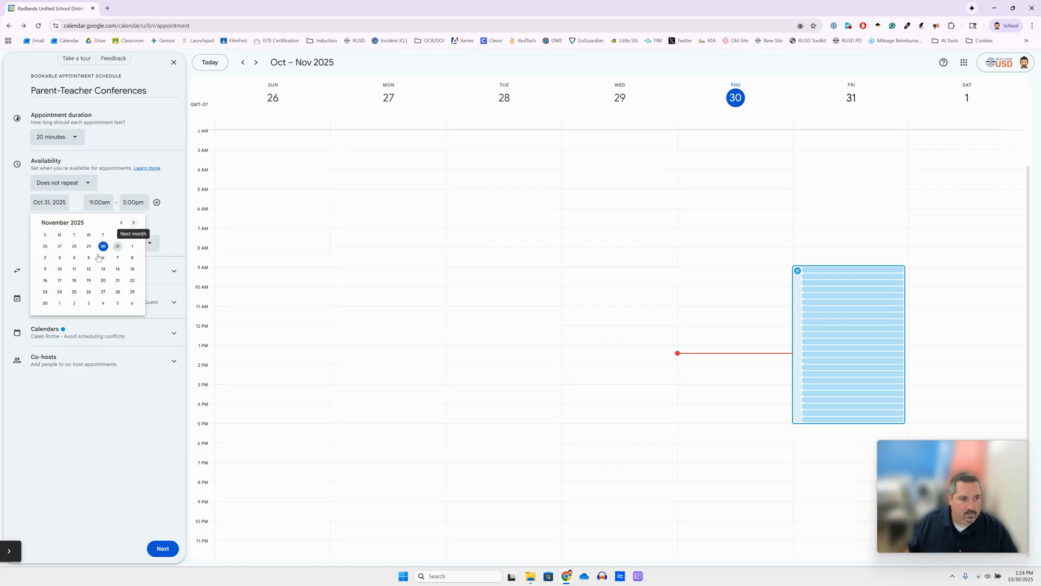
click(60, 281)
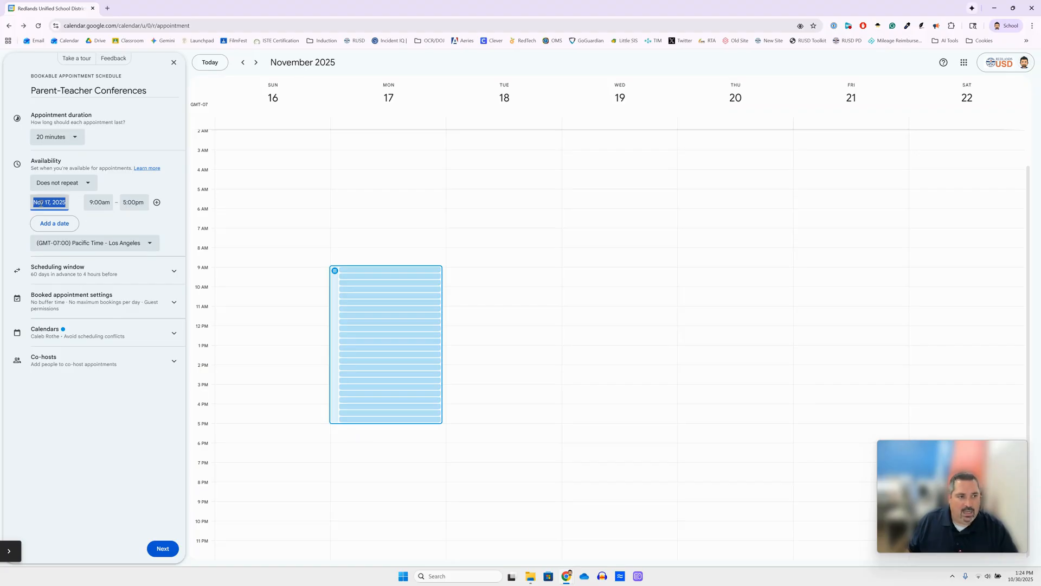
- Set the Nov 17 availability to run from 12:30pm to 2:50pm
click(100, 203)
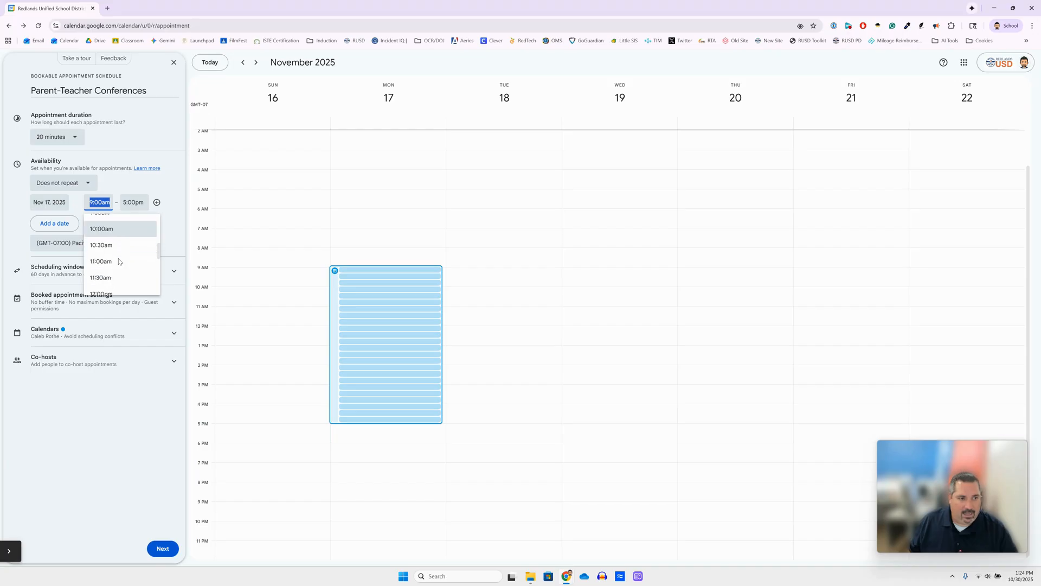
scroll(111, 258, down, 1)
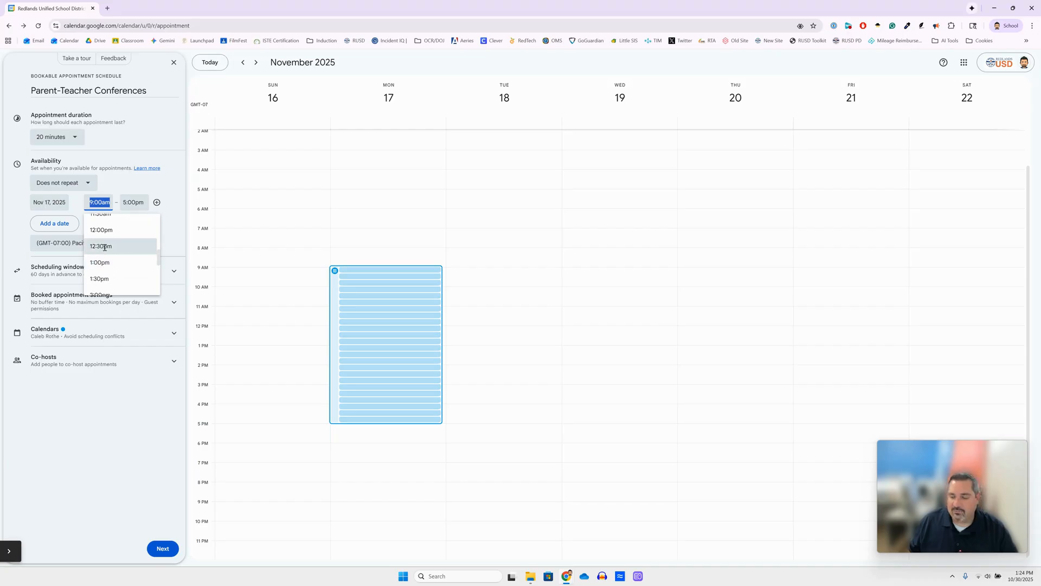
click(104, 247)
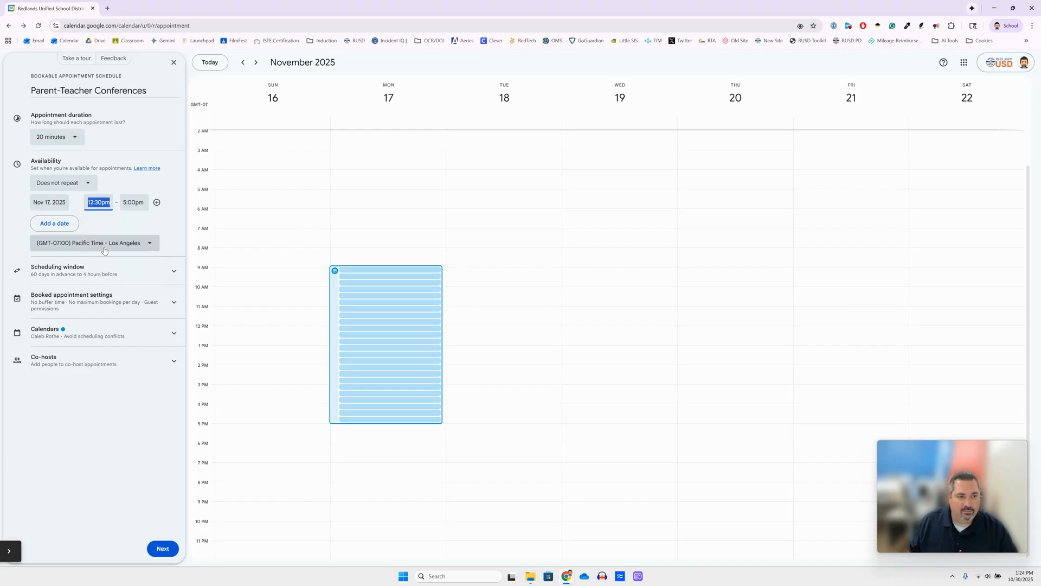
click(131, 204)
scroll(143, 255, down, 4)
scroll(142, 259, up, 6)
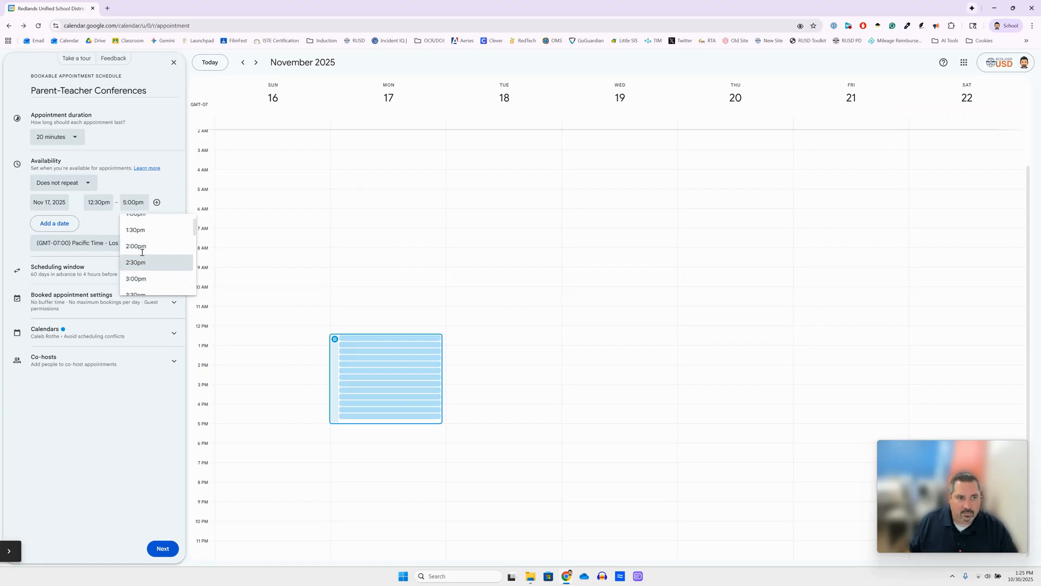
click(140, 263)
click(128, 202)
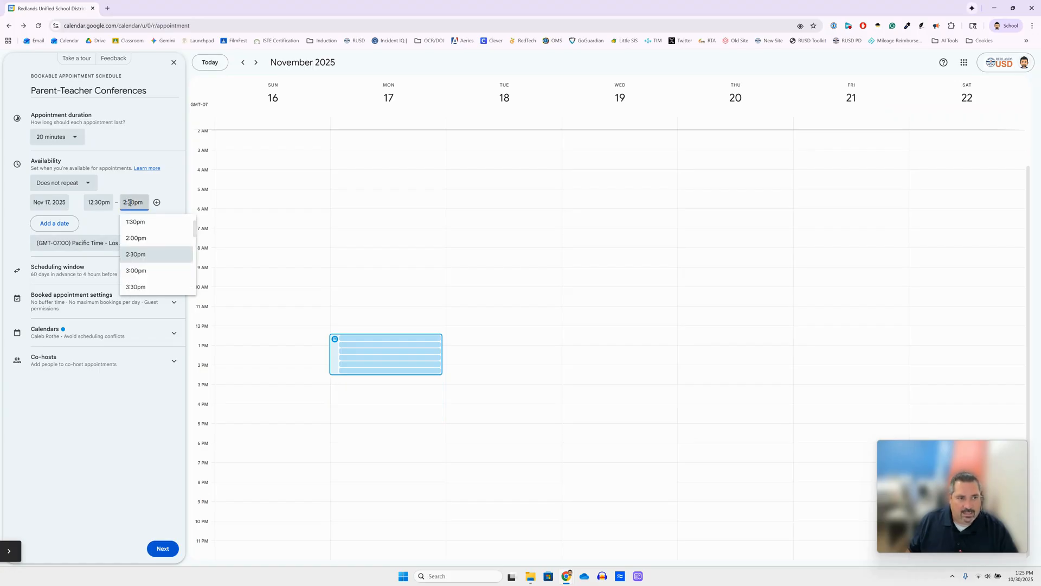
text(5)
click(168, 188)
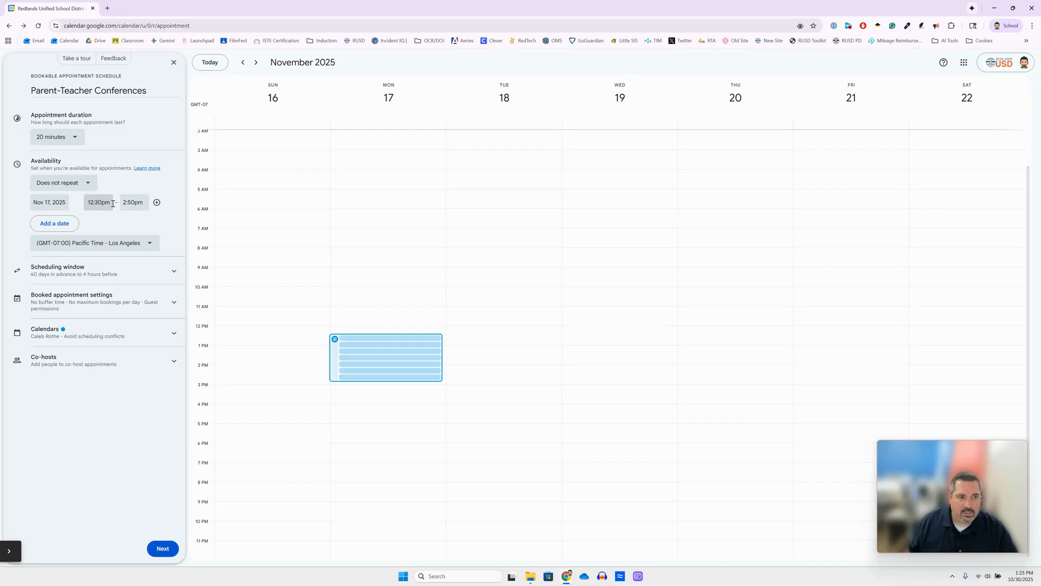
- Add a second time period to Nov 17 and remove it again
click(157, 209)
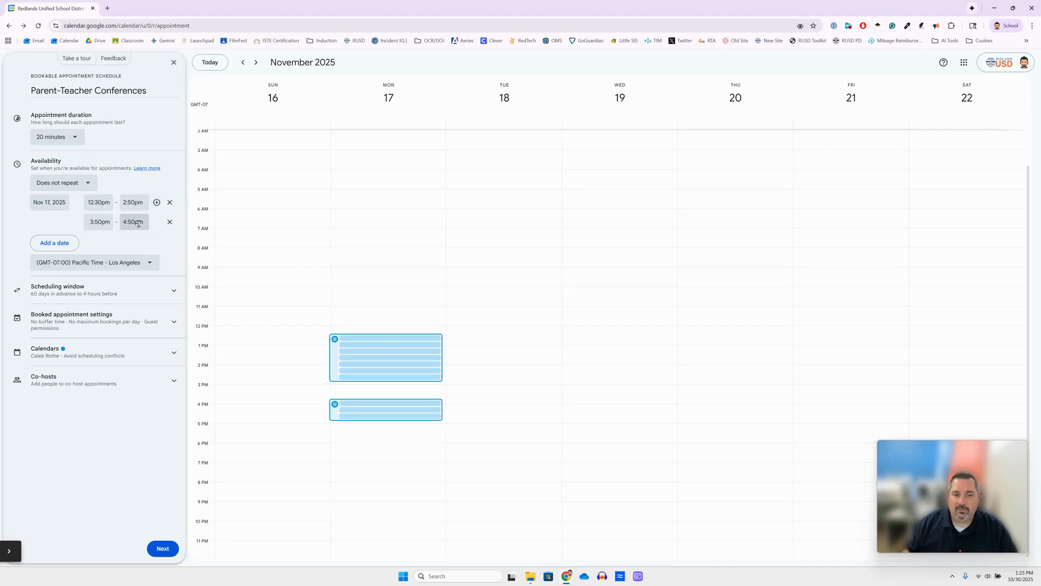
click(170, 222)
click(165, 222)
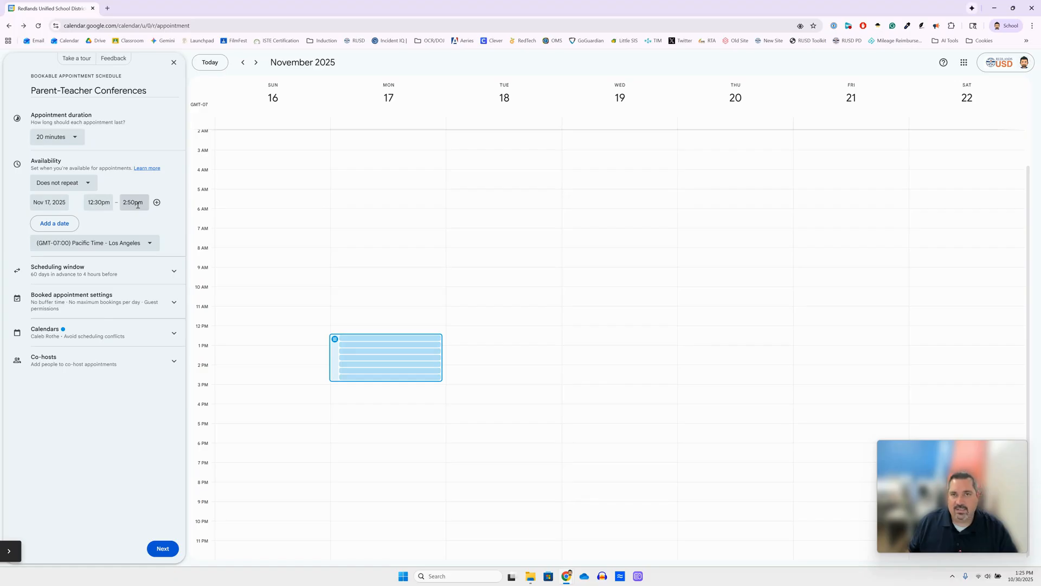
- Add Nov 18, 2025 as another available date, running from 12:30pm to 4:00pm
click(52, 226)
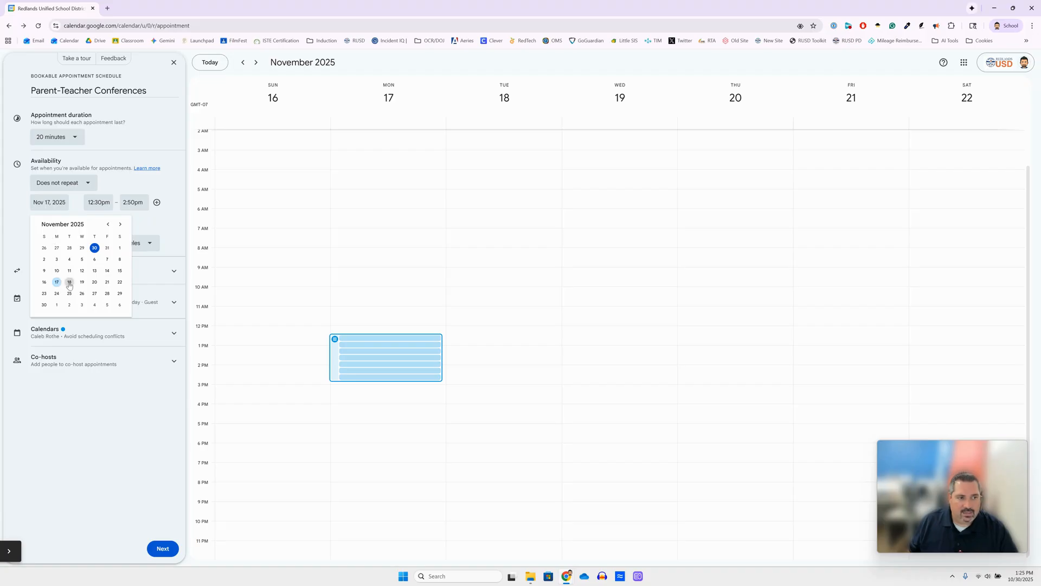
click(68, 282)
click(97, 220)
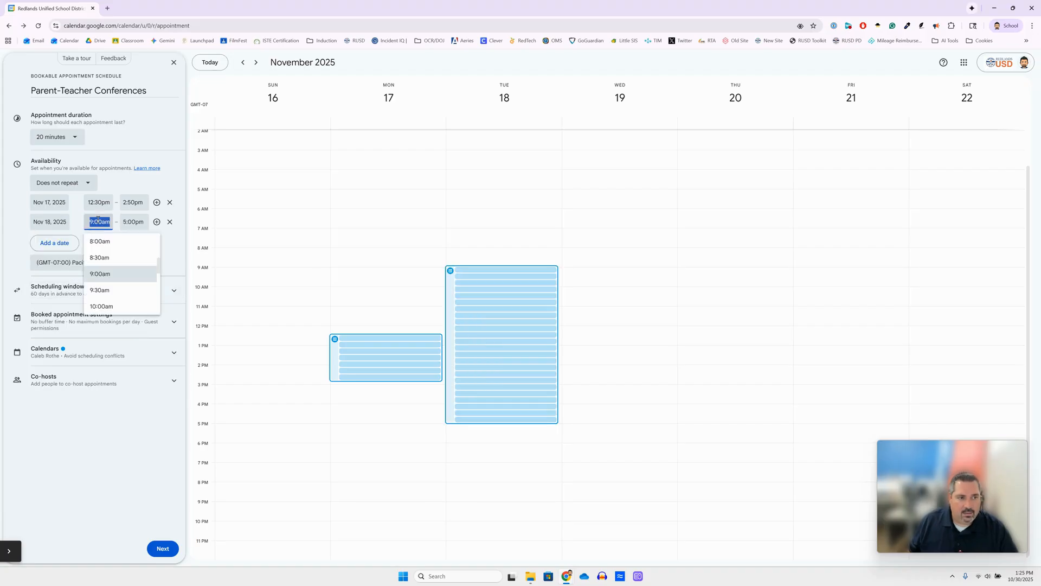
scroll(103, 271, down, 5)
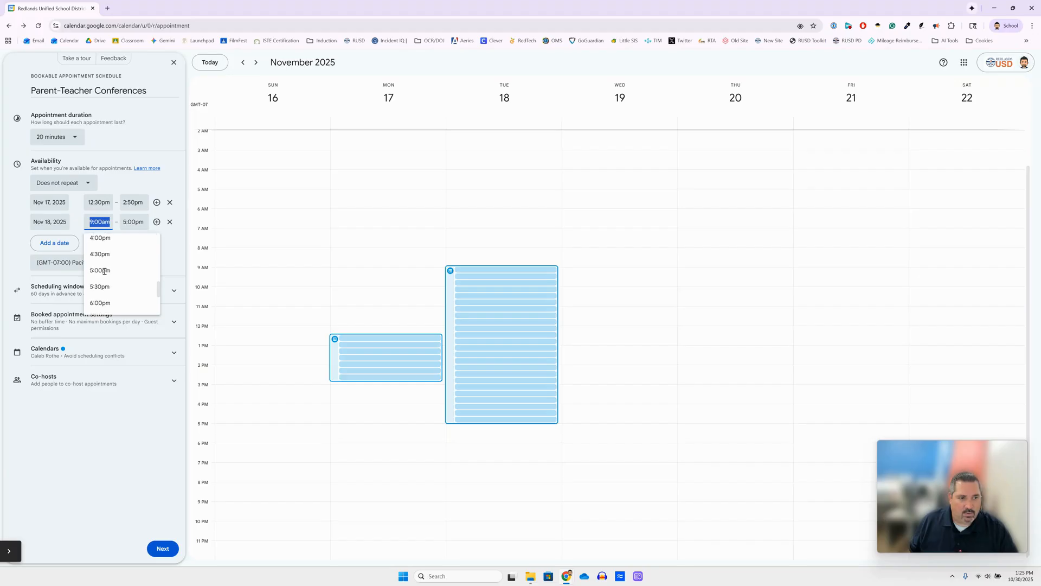
scroll(105, 270, up, 3)
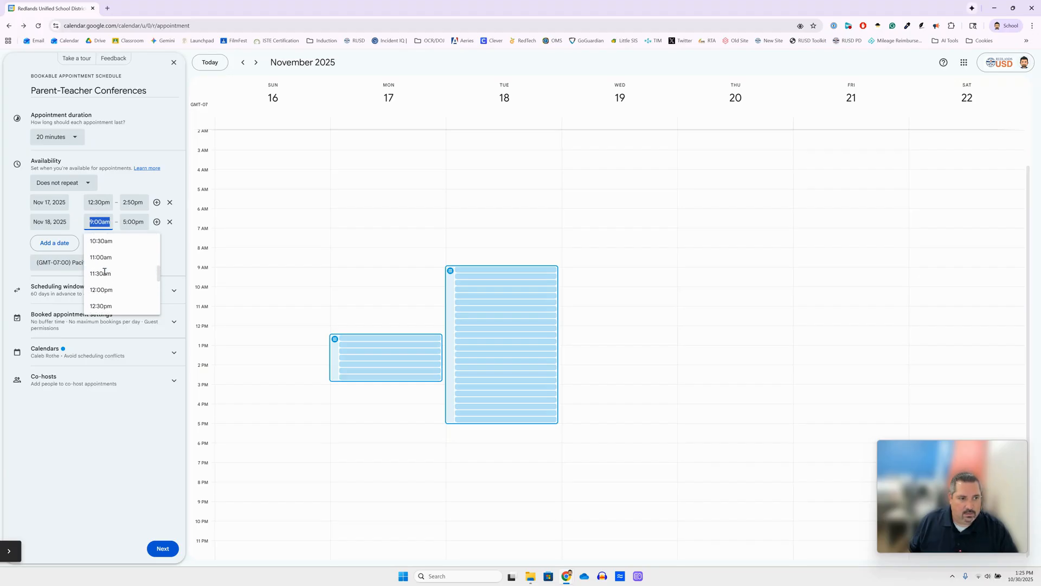
click(109, 304)
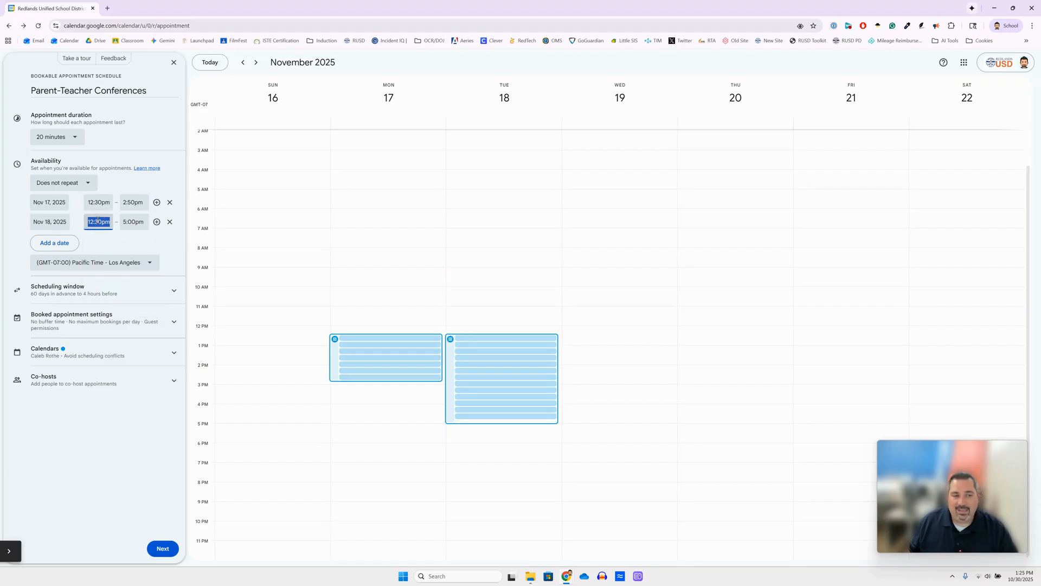
click(135, 224)
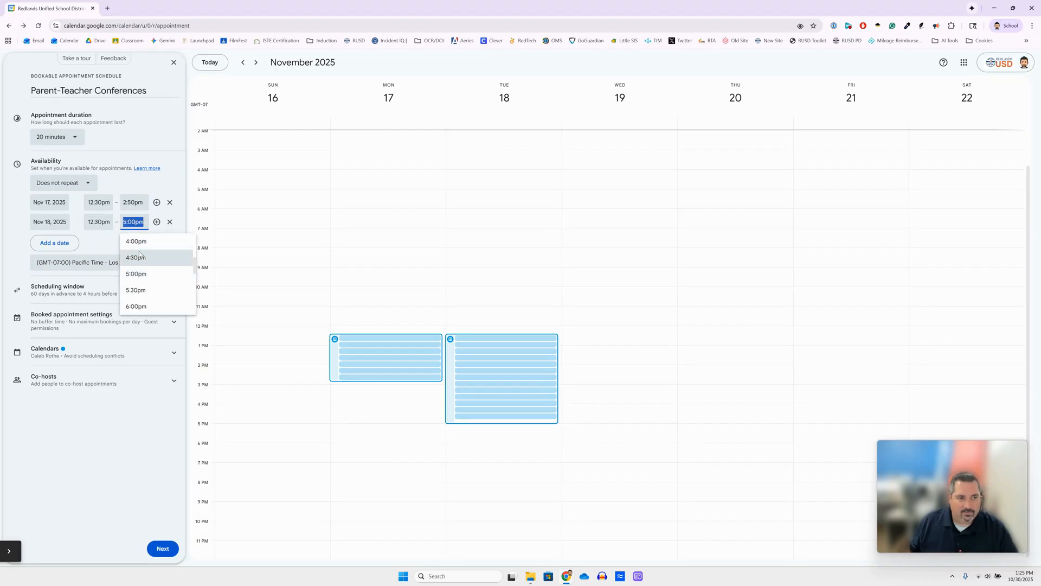
click(138, 241)
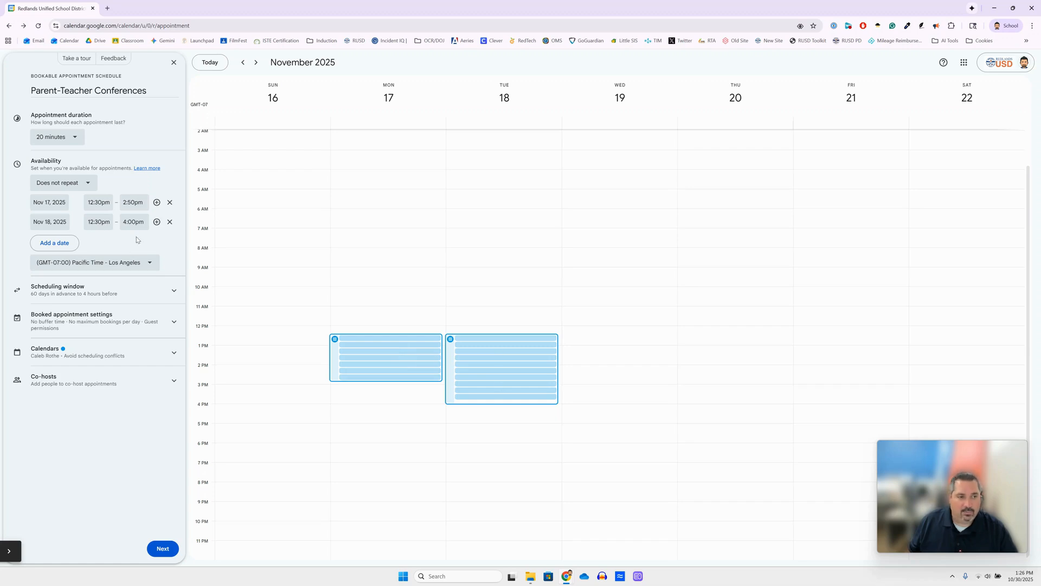
- Add Nov 19, 2025 as an available date, running from 12:30pm to 4:30pm
click(55, 245)
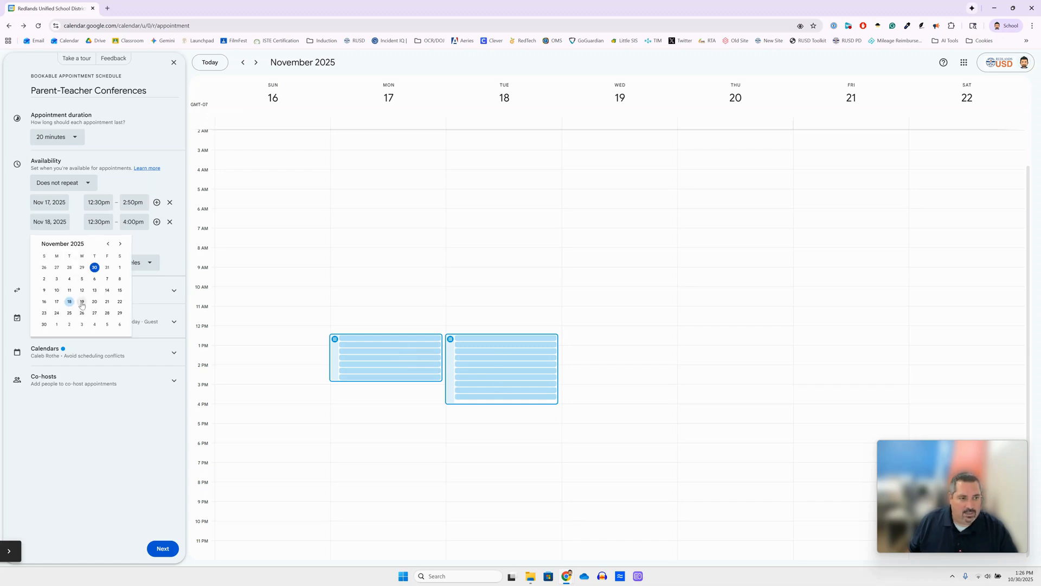
click(82, 301)
click(99, 241)
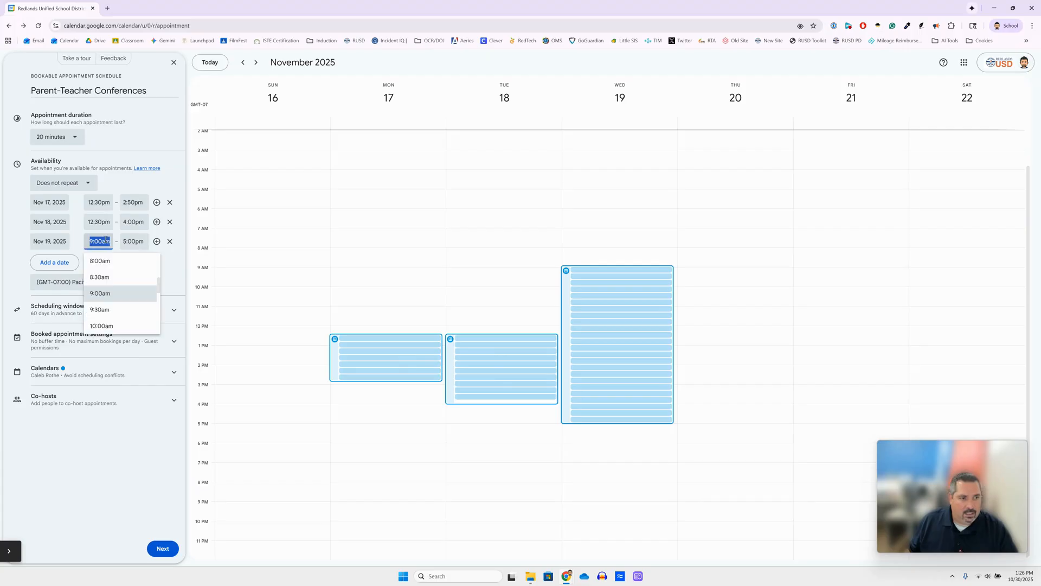
scroll(133, 310, down, 2)
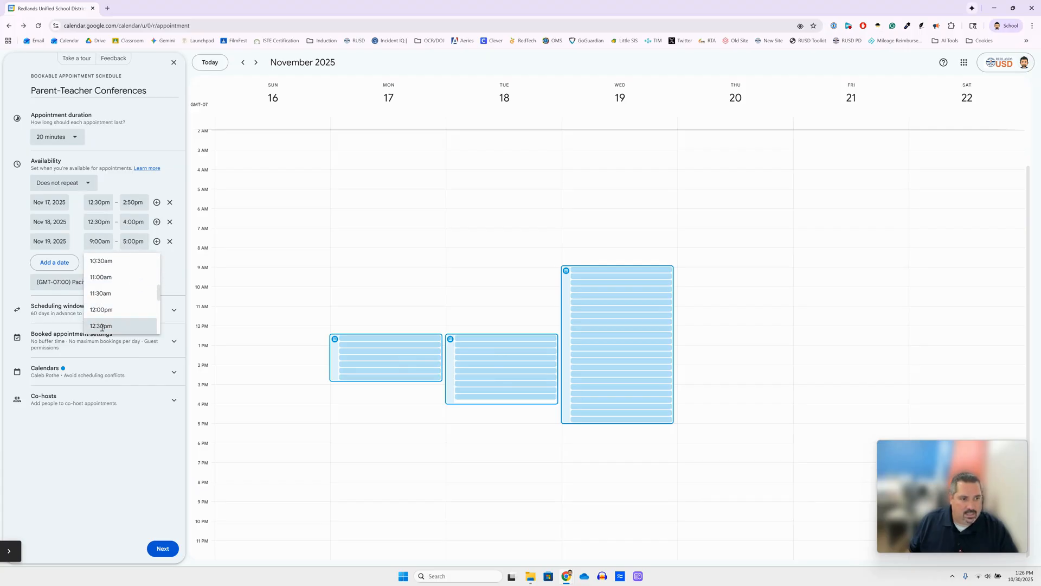
click(109, 325)
click(133, 242)
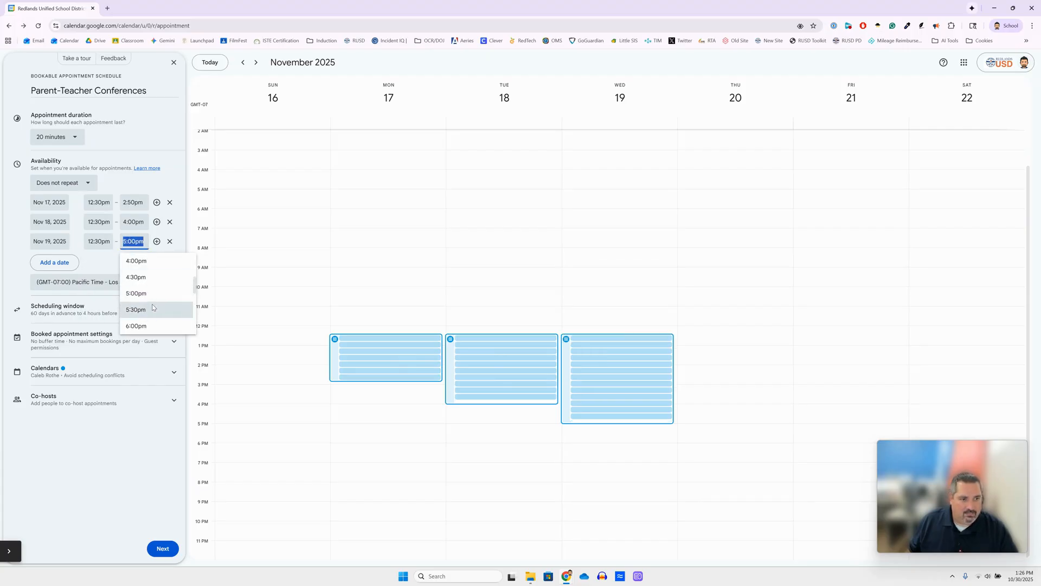
click(142, 277)
click(172, 266)
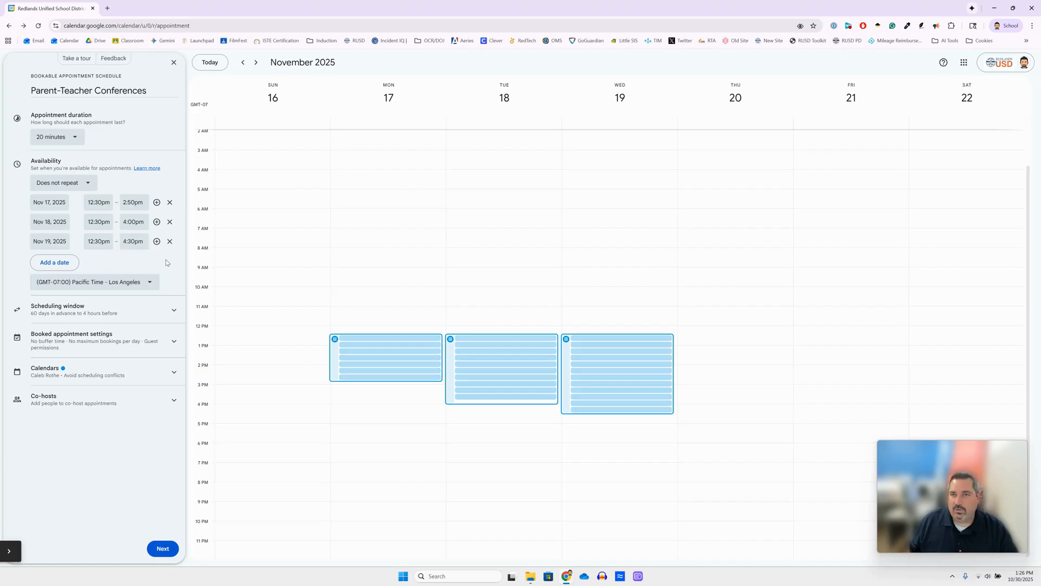
- Add Nov 20, 2025 as an available date, running from 12:30pm to 2:50pm
click(57, 262)
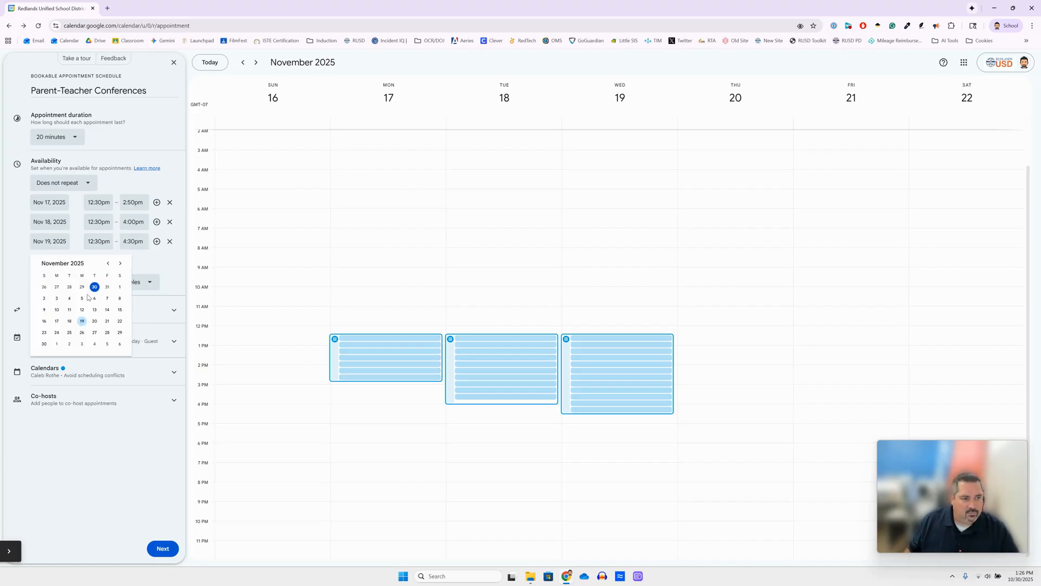
click(95, 321)
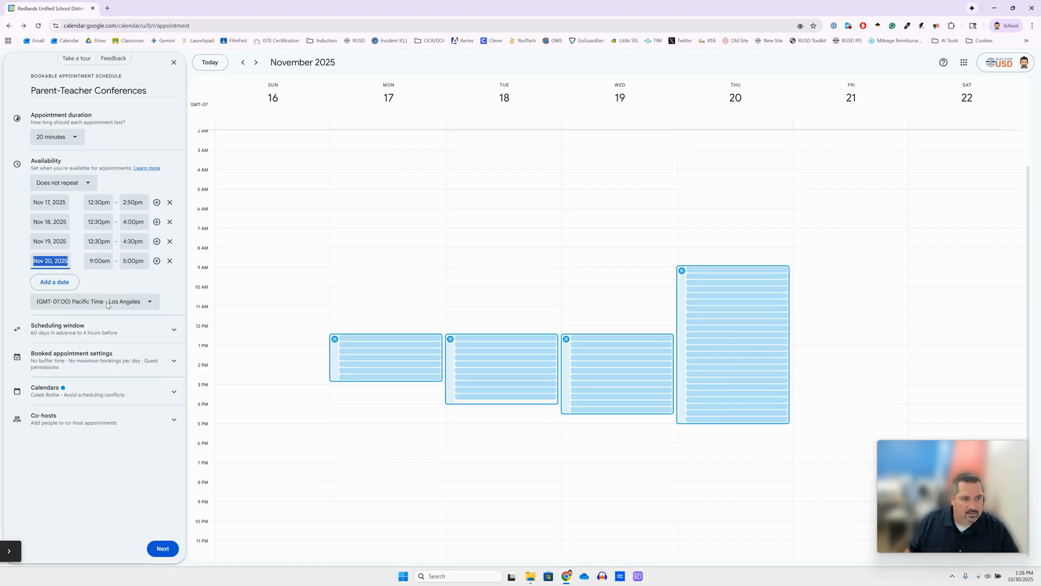
click(100, 260)
scroll(106, 333, down, 2)
click(106, 344)
click(125, 260)
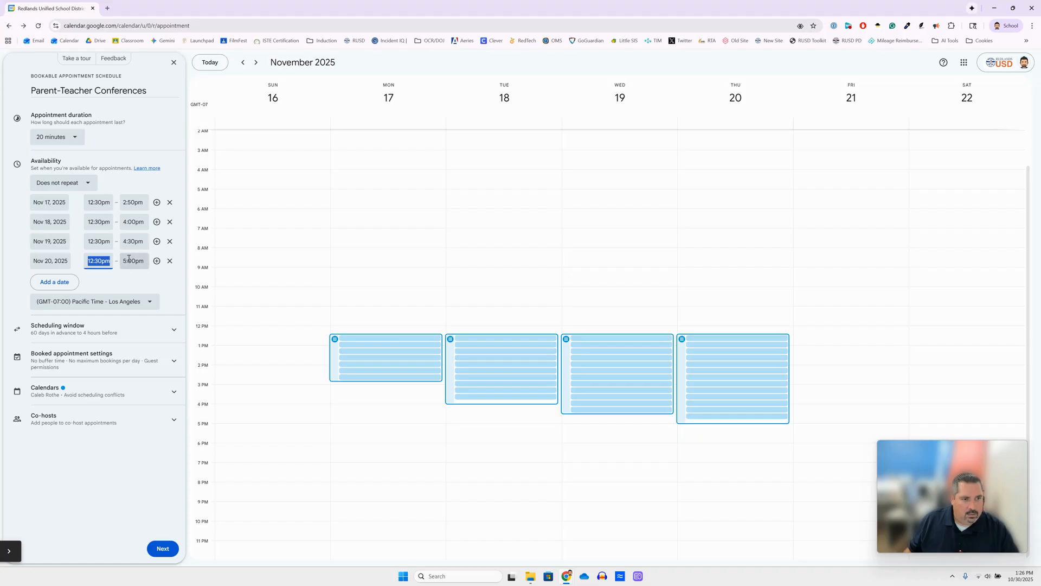
text(2:00pm)
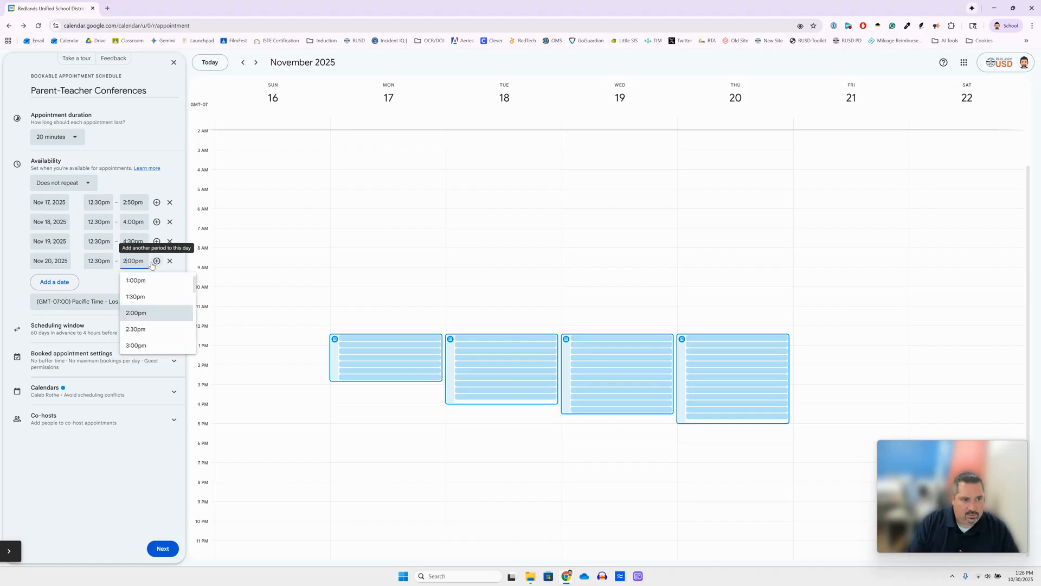
click(131, 260)
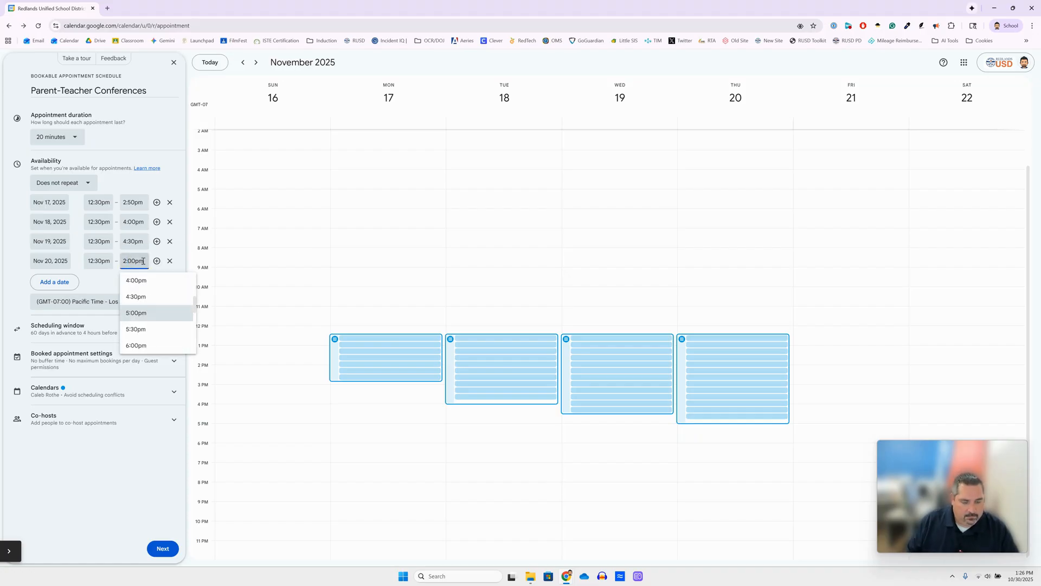
key(BackSpace)
text(5)
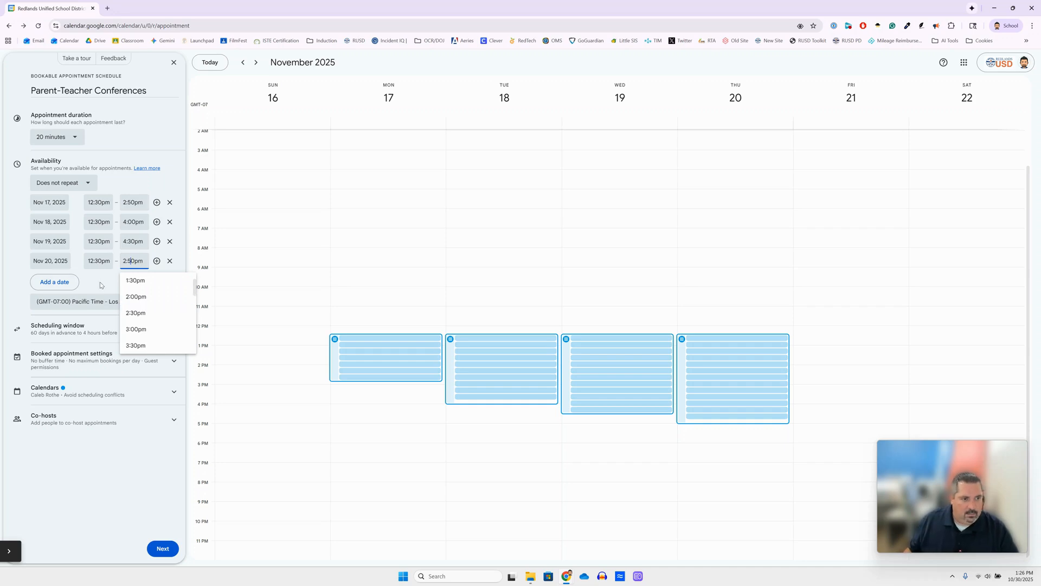
- Add Nov 21, 2025 as an available date, running from 12:30pm to 2:50pm
click(76, 283)
click(76, 283)
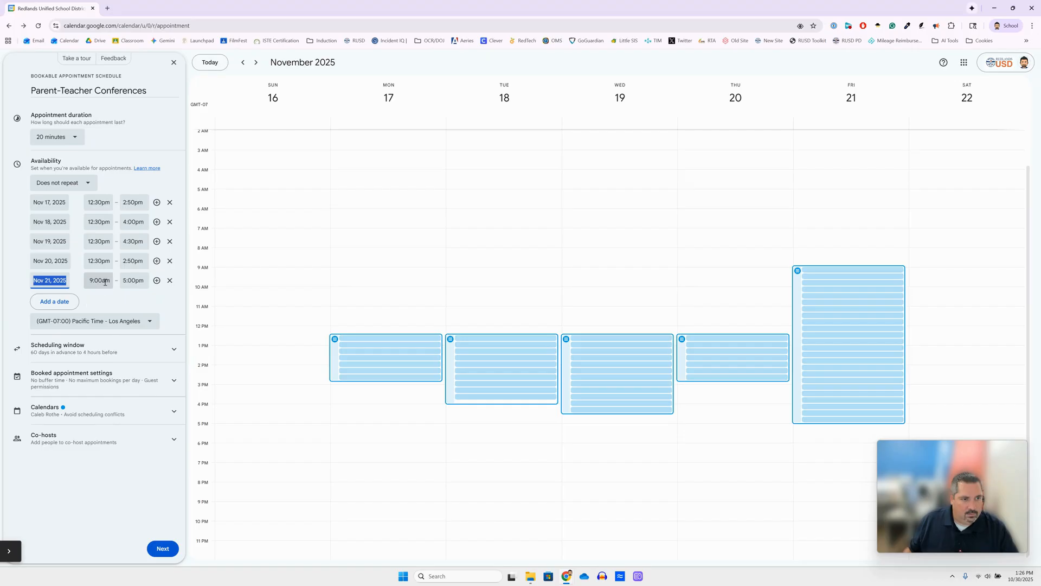
click(103, 282)
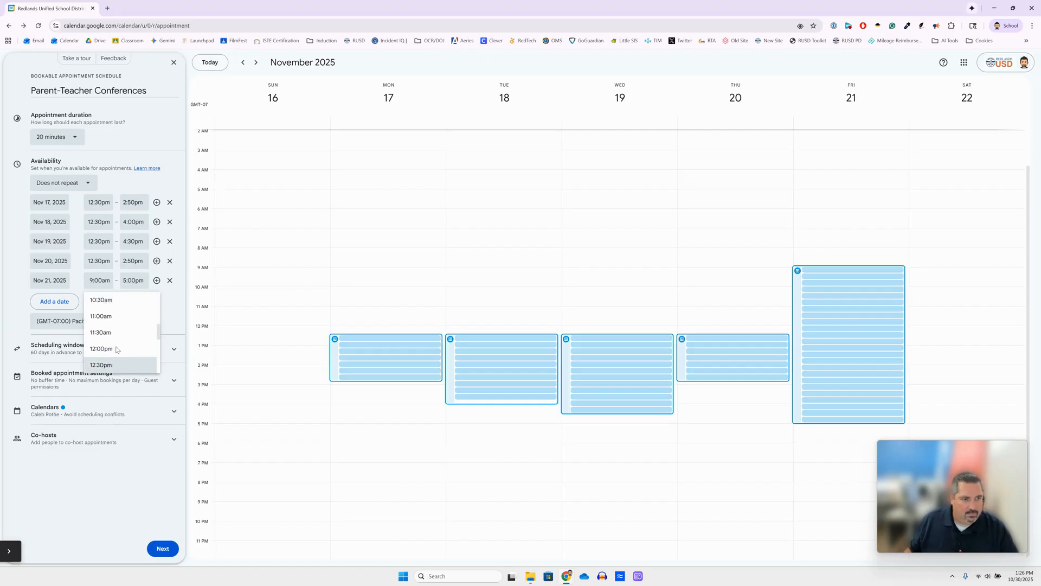
click(113, 366)
click(127, 281)
key(BackSpace)
text(2)
key(BackSpace)
text(5)
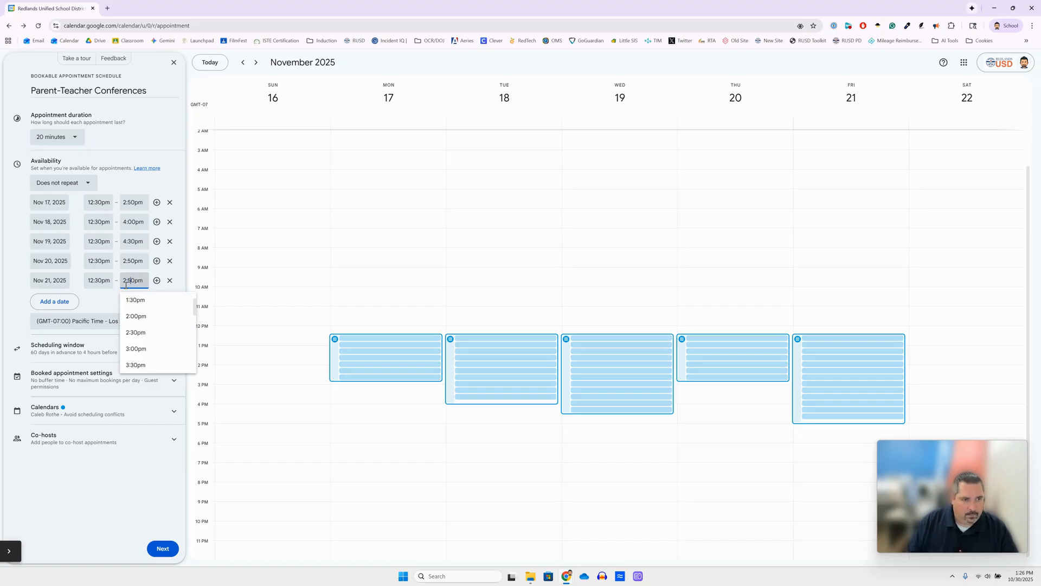
click(112, 300)
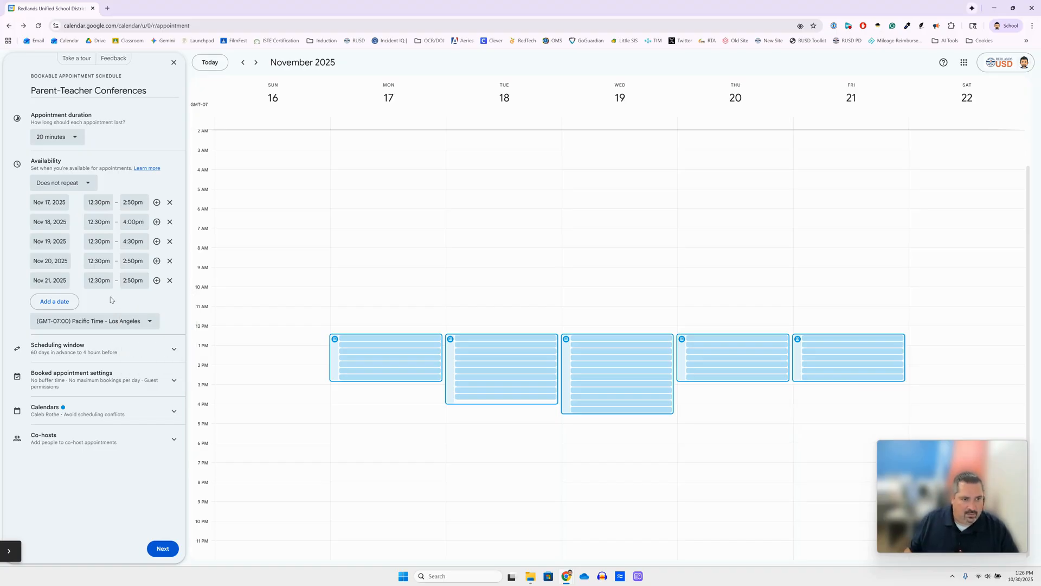
- Set the scheduling window's minimum time before an appointment can be booked to 1 hour
click(76, 349)
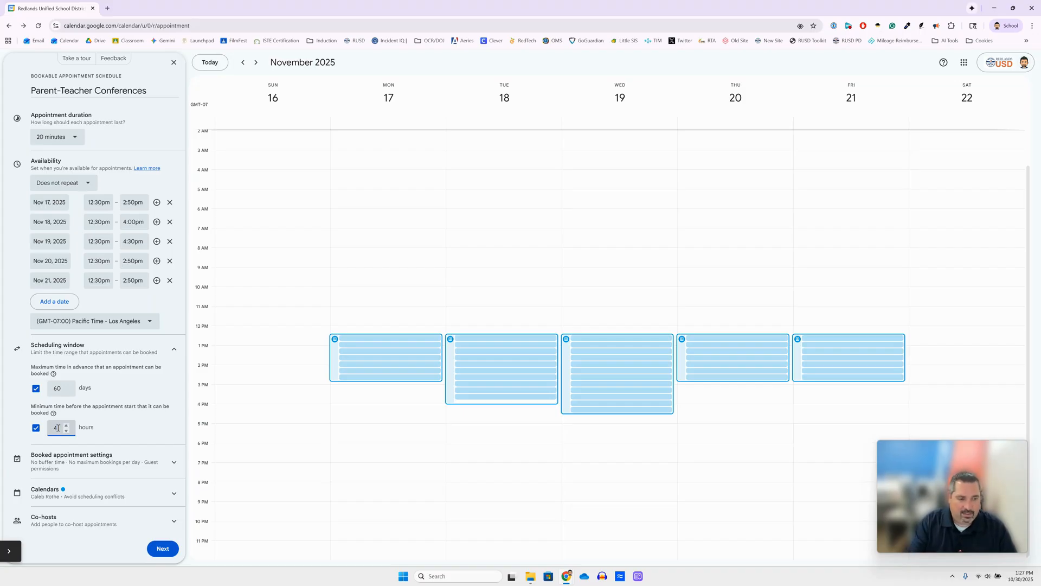
click(120, 415)
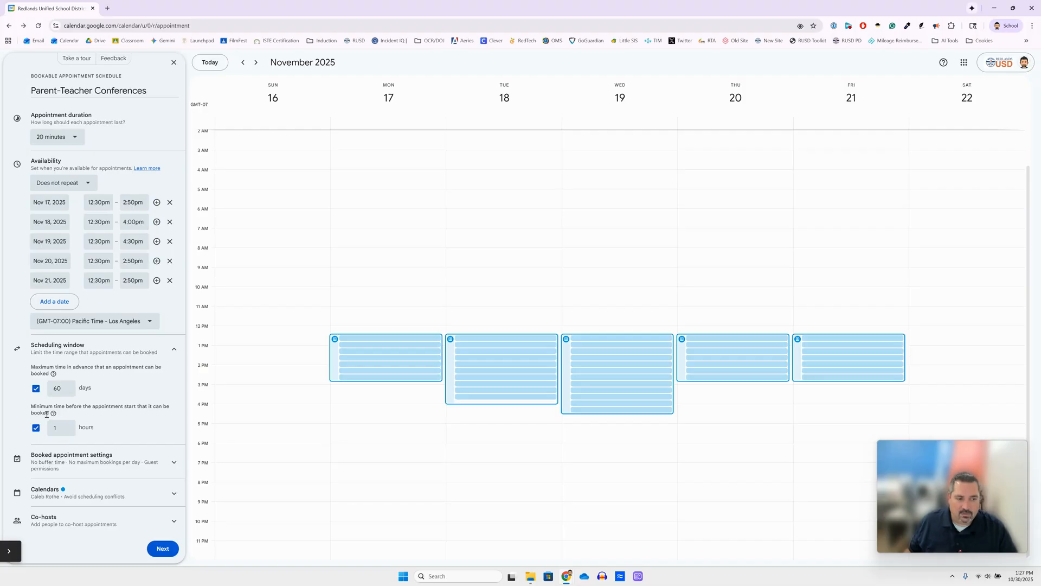
click(132, 404)
click(174, 351)
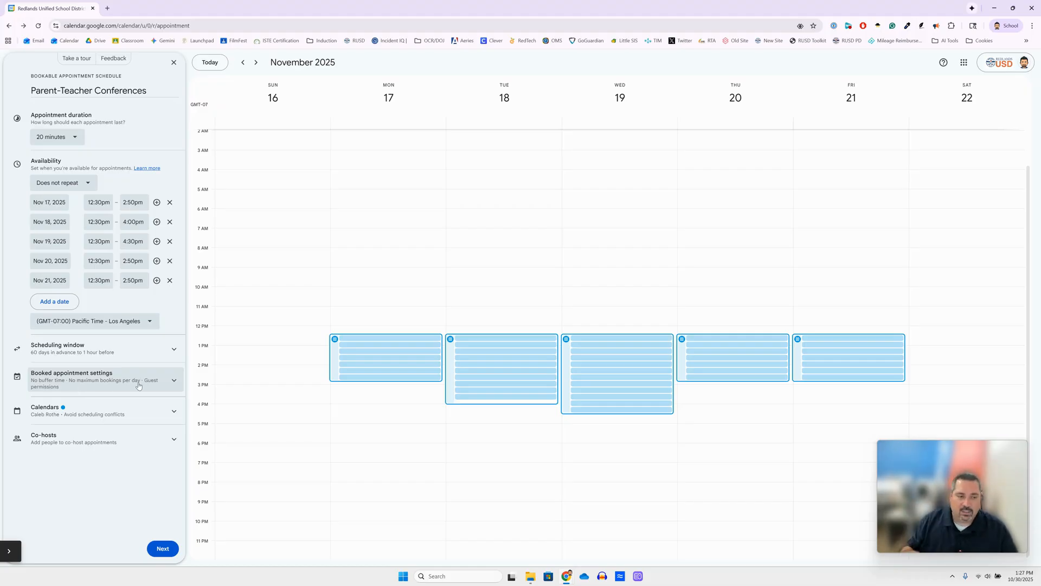
- Enable a 5-minute buffer time between appointment slots and review the other booked appointment settings
click(171, 382)
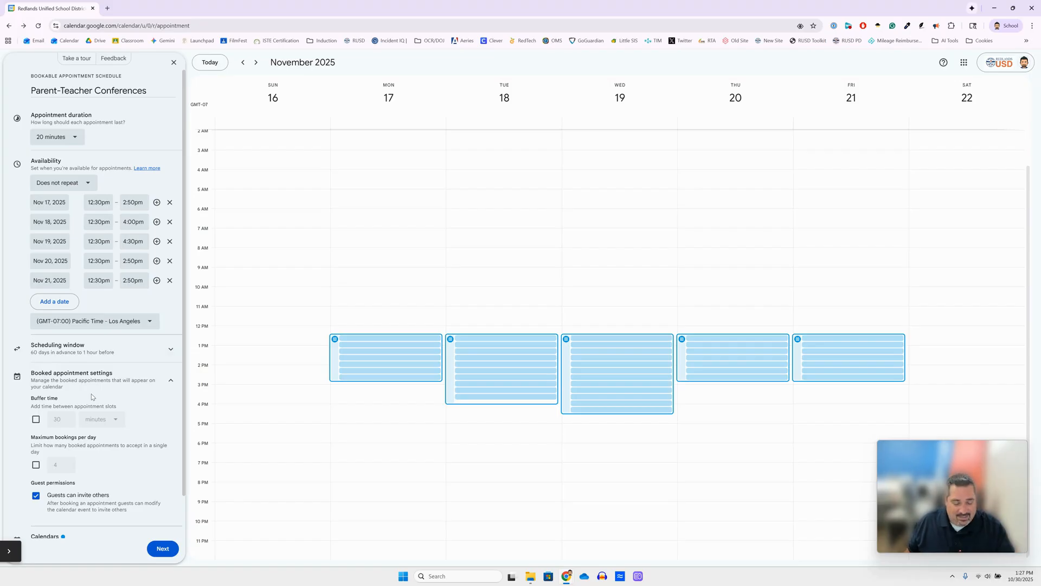
click(36, 419)
click(64, 420)
double_click(58, 419)
text(5)
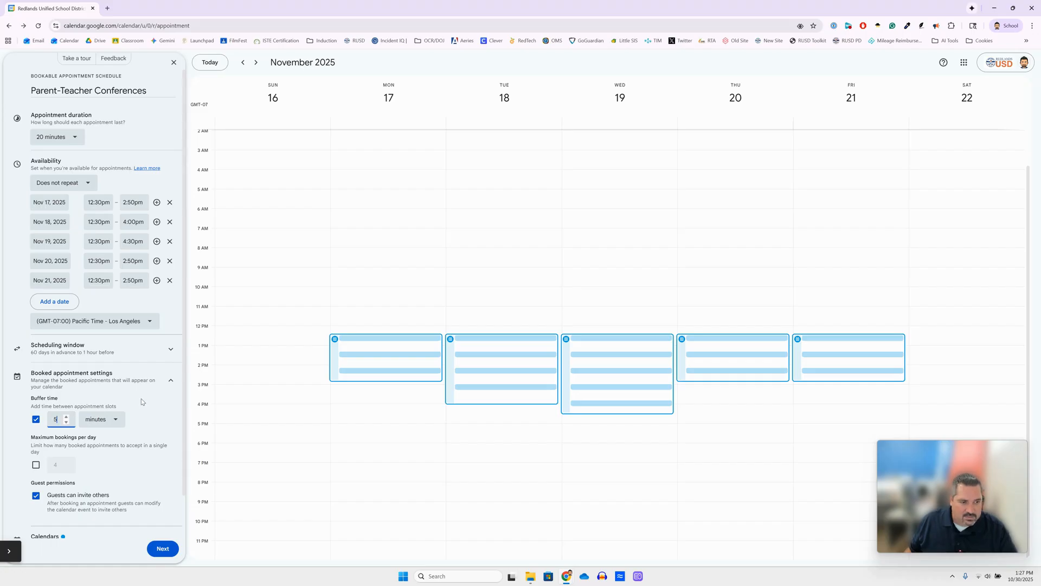
click(143, 401)
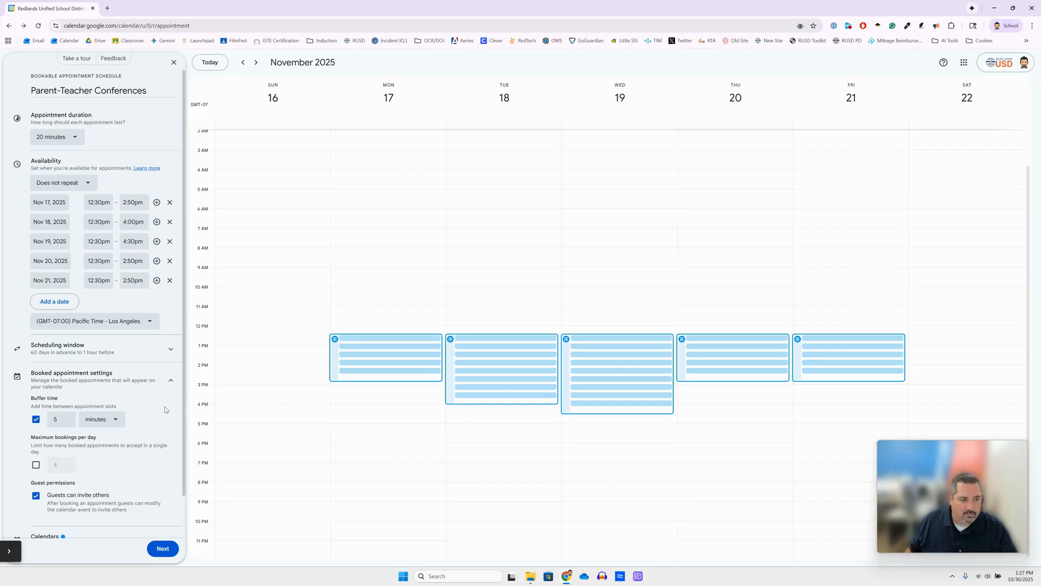
scroll(165, 410, down, 1)
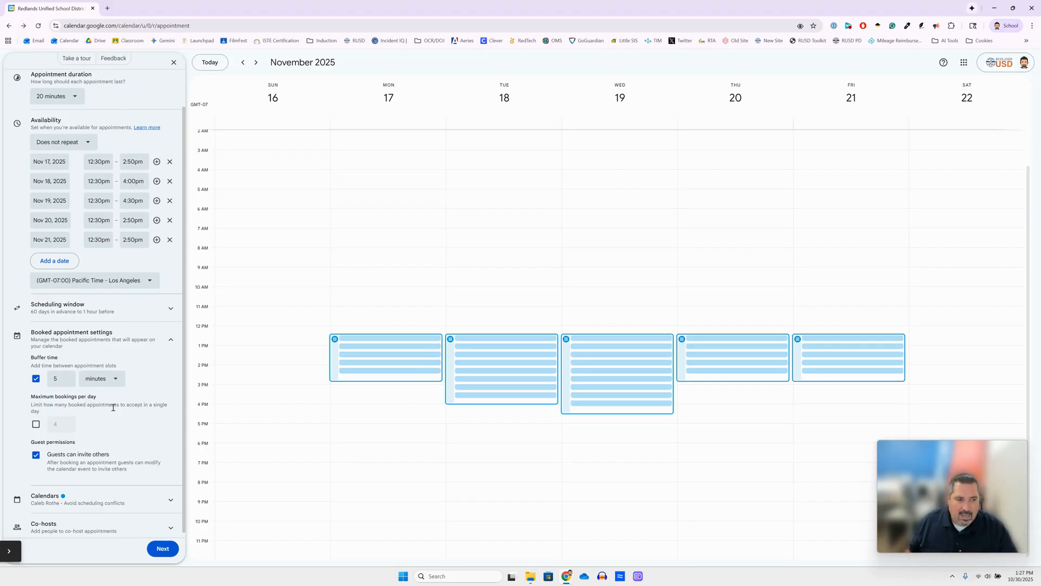
scroll(159, 403, down, 1)
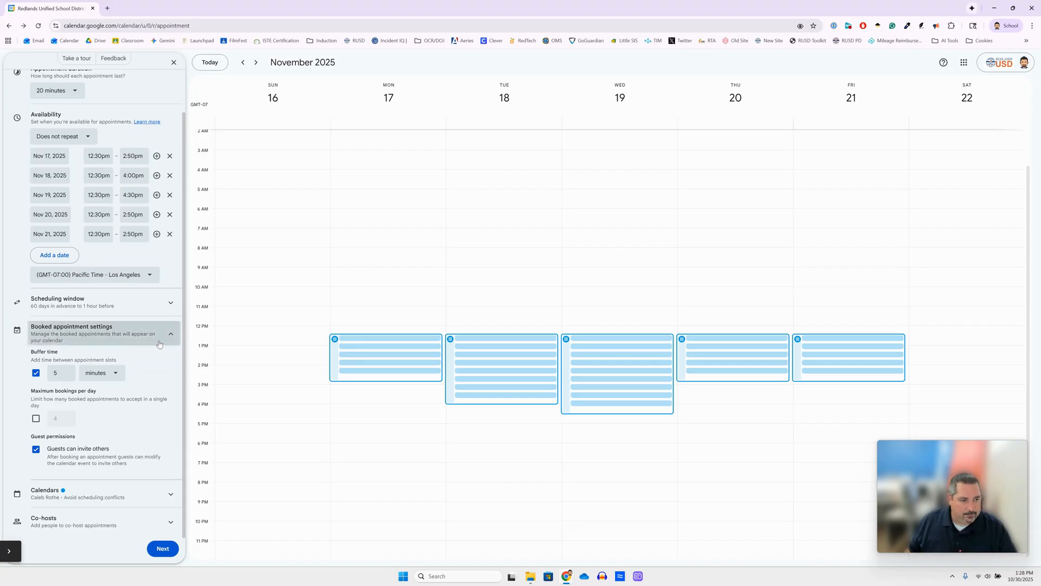
click(103, 332)
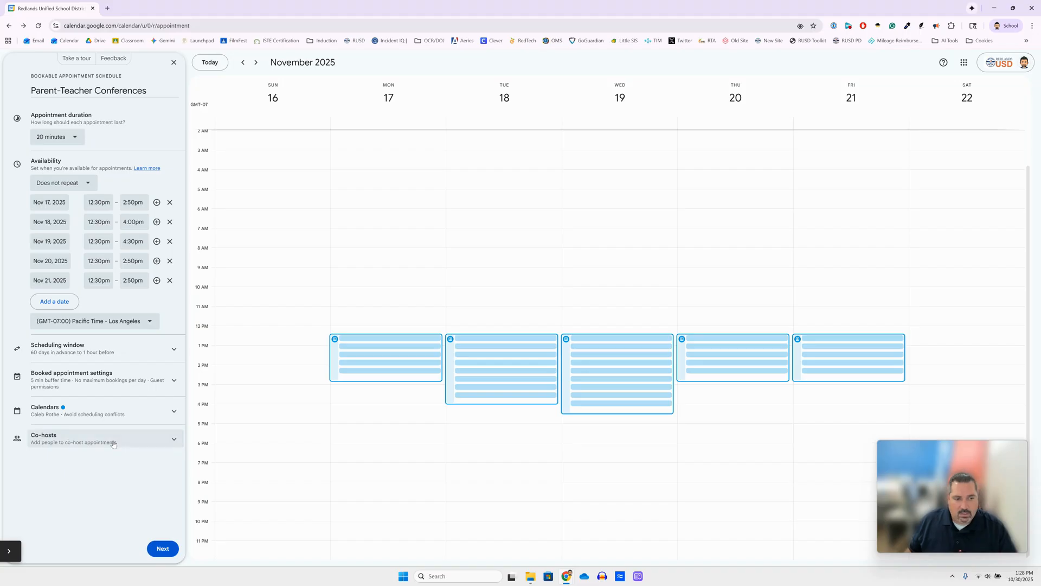
- Continue to the booking page details and check how the photo and name are displayed
click(163, 551)
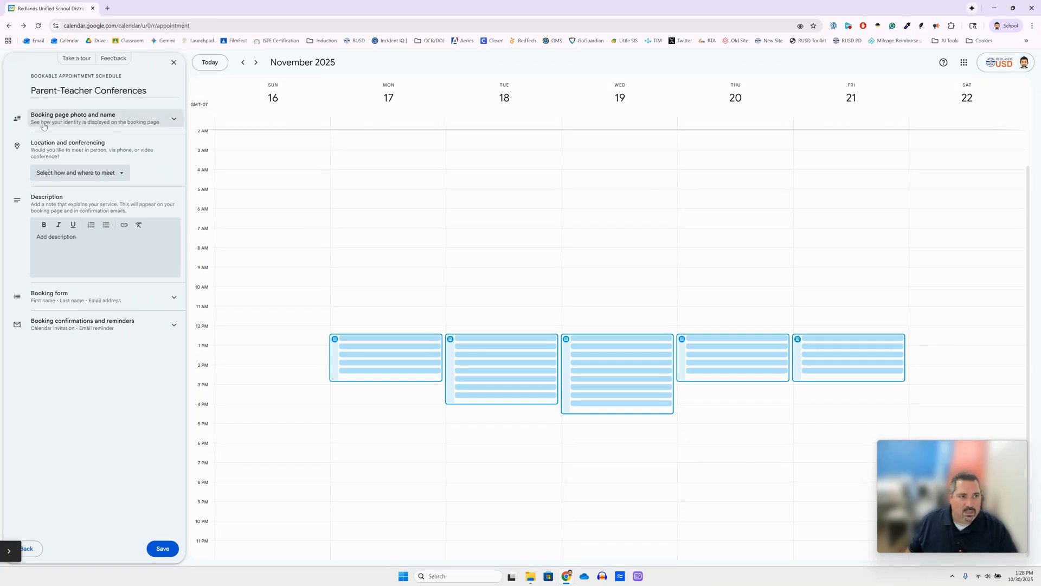
click(171, 123)
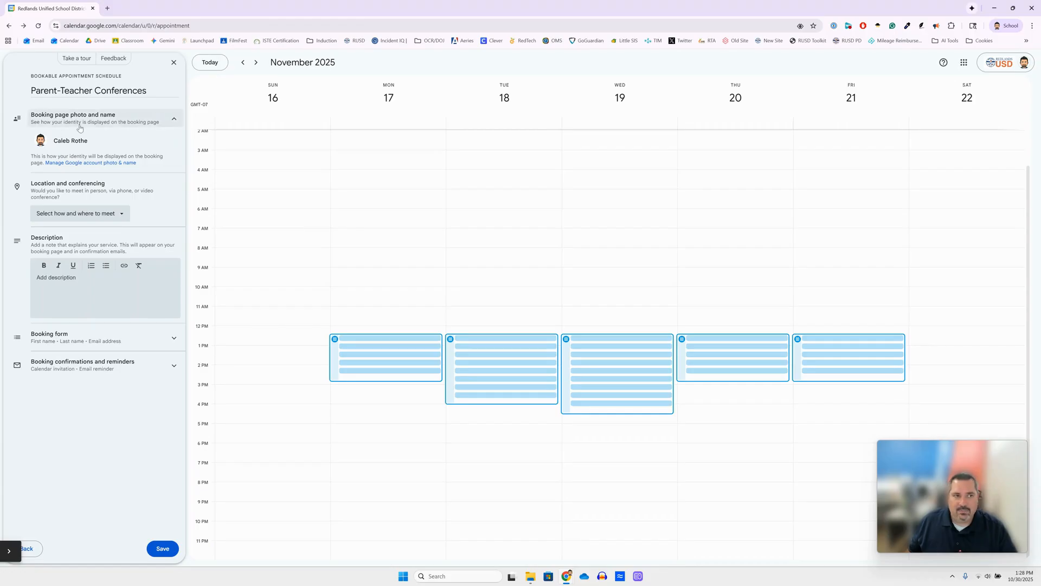
click(175, 122)
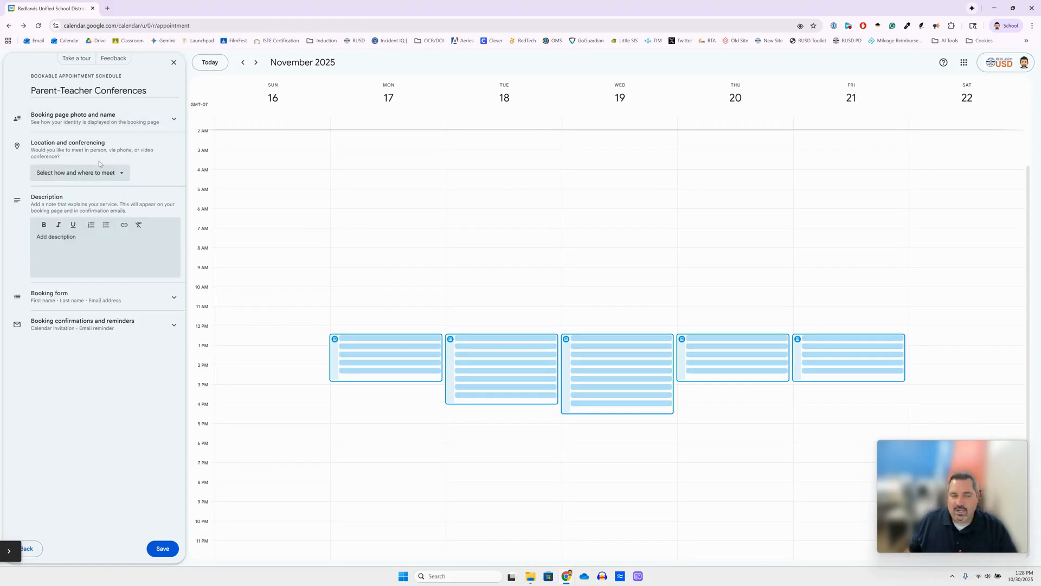
- Set the appointments to be an in-person meeting with B-7 as the location
click(122, 174)
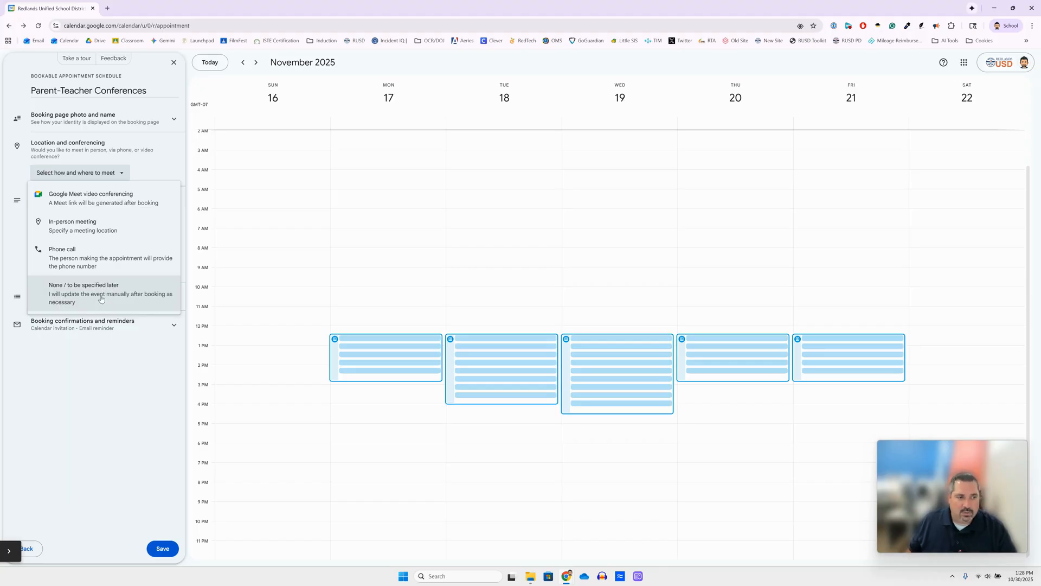
click(85, 226)
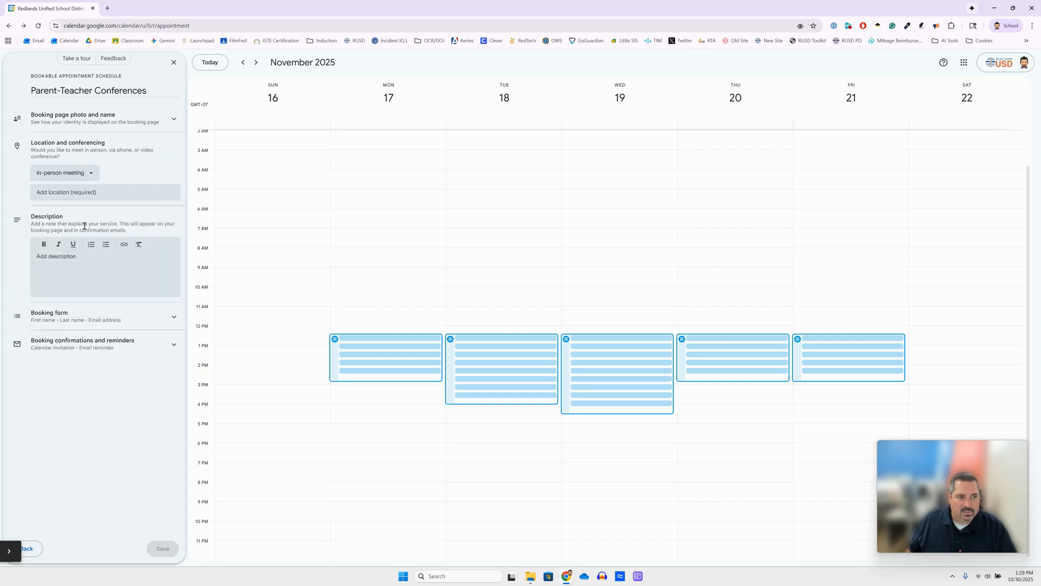
click(52, 192)
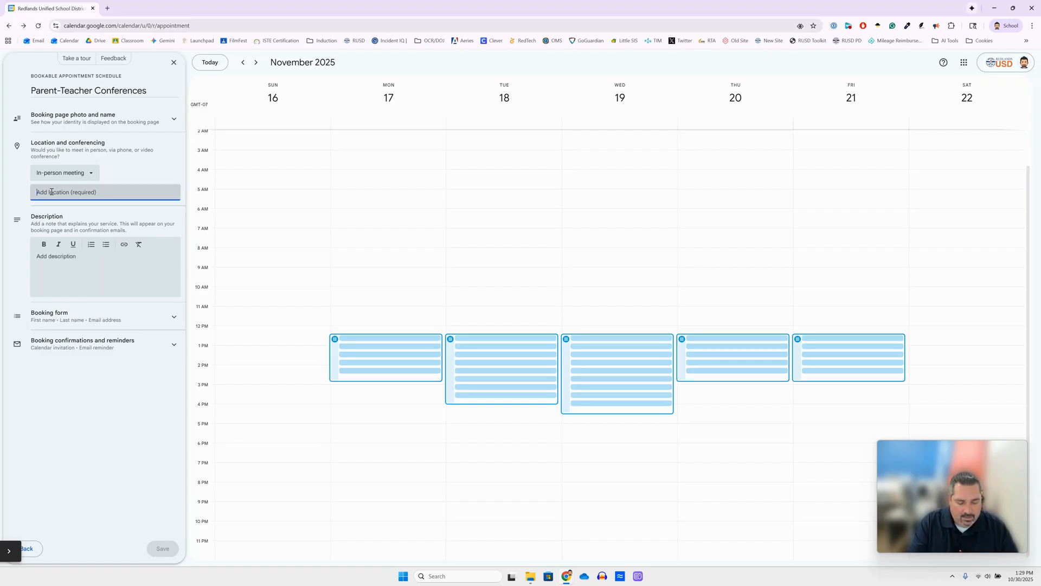
text(B-7)
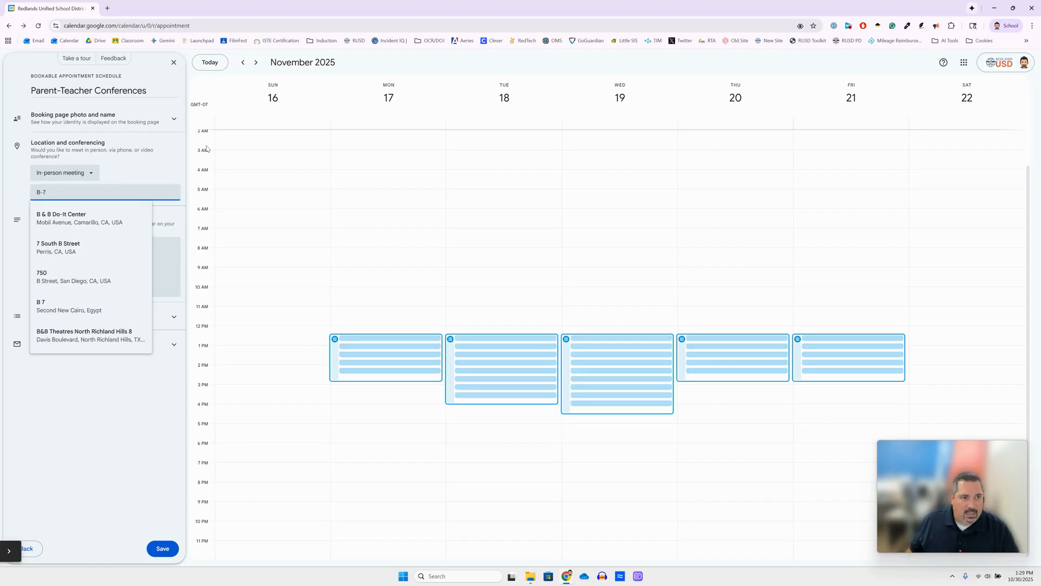
click(156, 164)
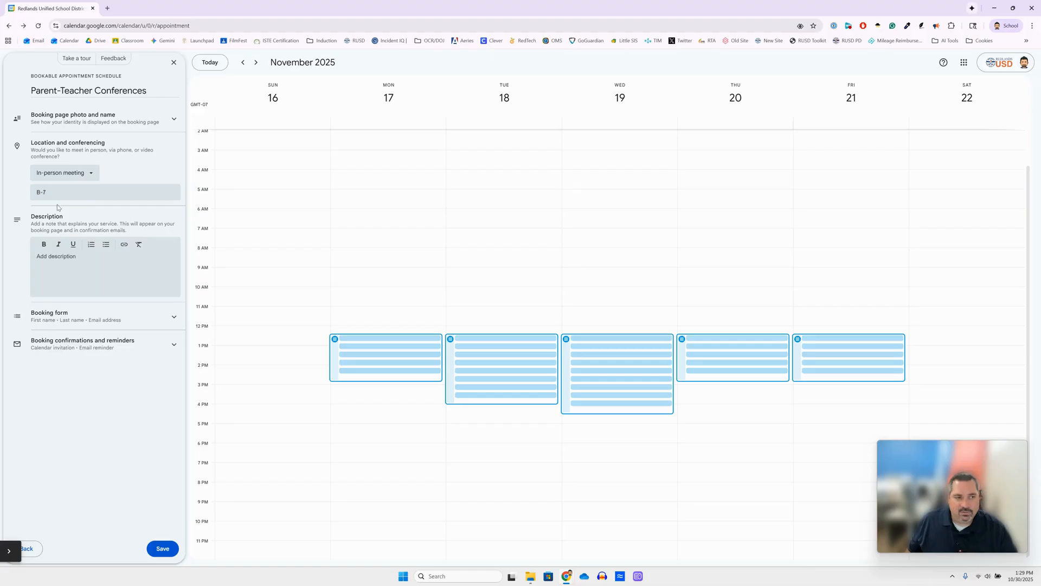
- Add a required phone number item to the booking form and remove it again
click(101, 263)
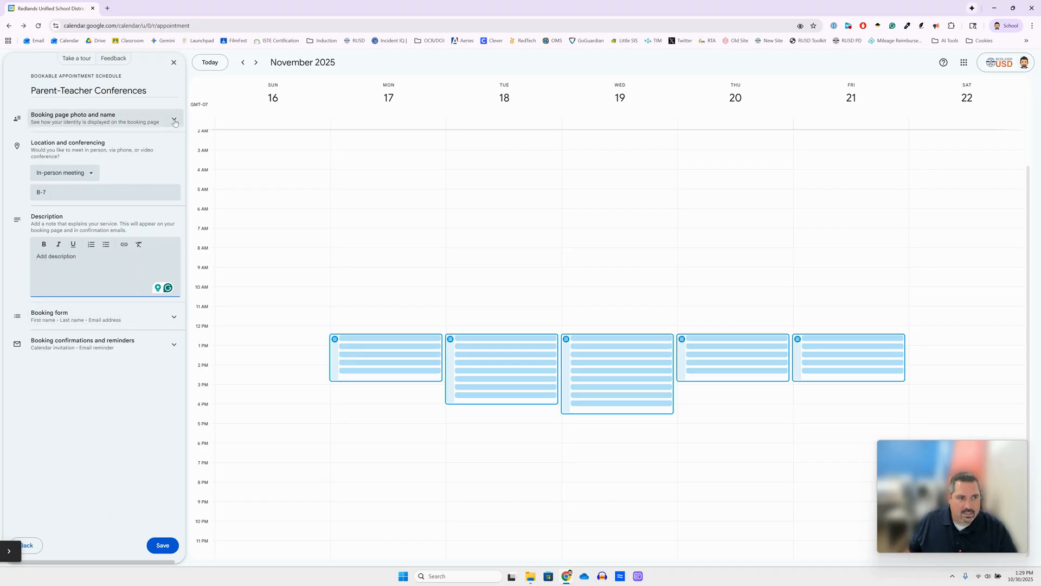
click(174, 320)
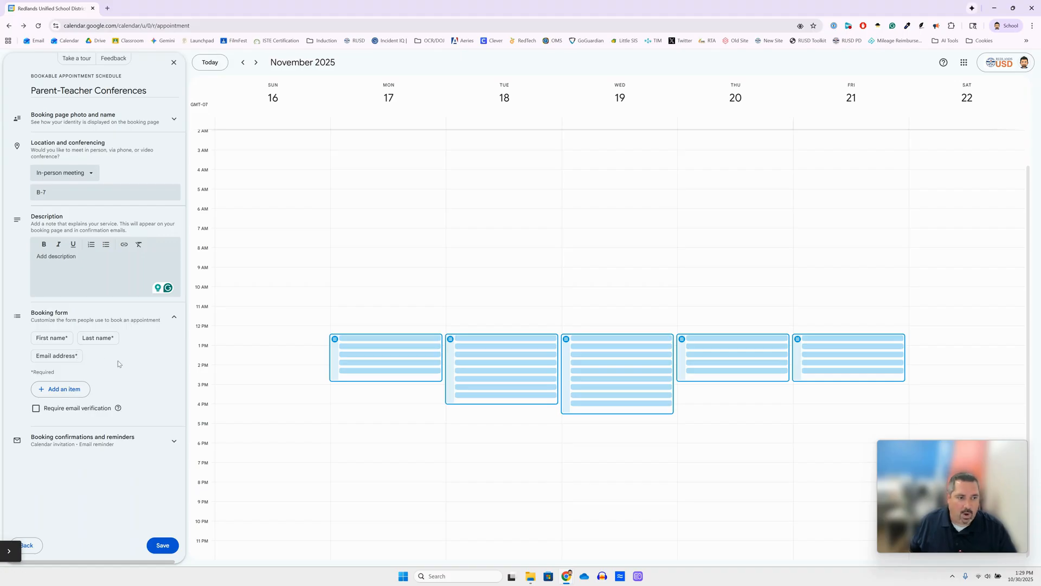
click(70, 389)
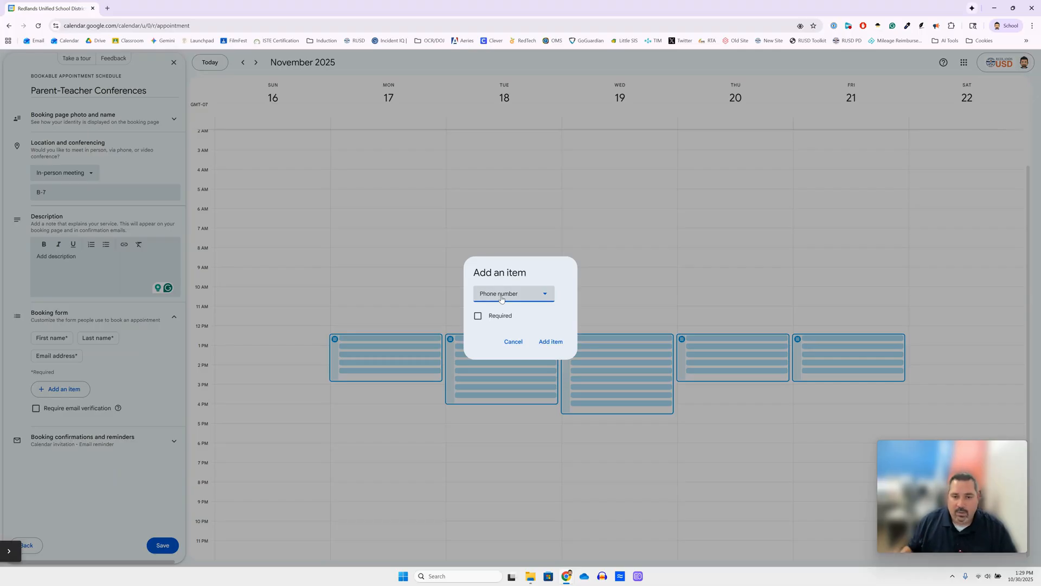
click(478, 316)
click(551, 342)
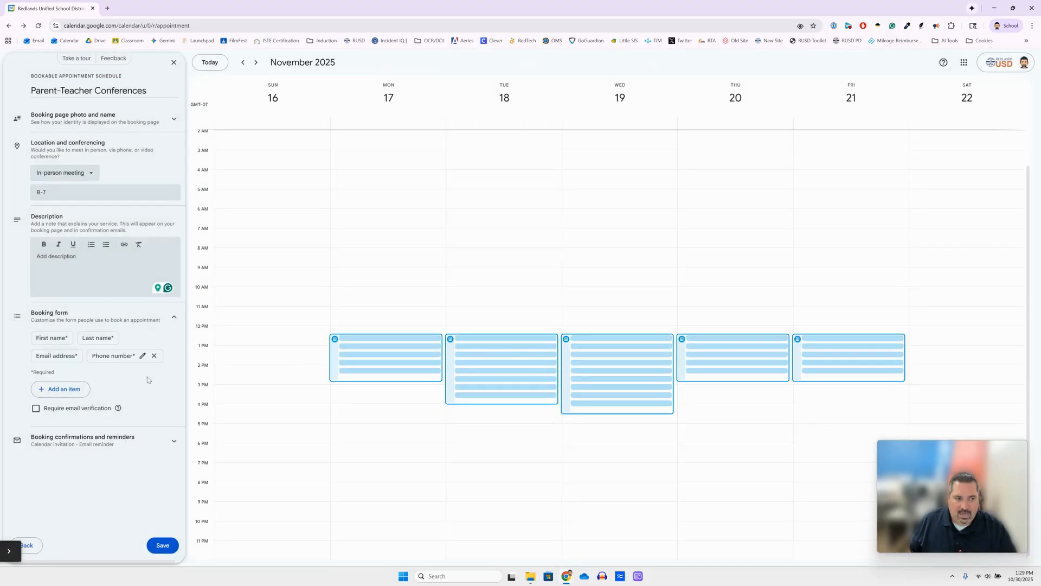
click(154, 356)
- Add a required custom item named "Student's first and last name" to the booking form
click(73, 390)
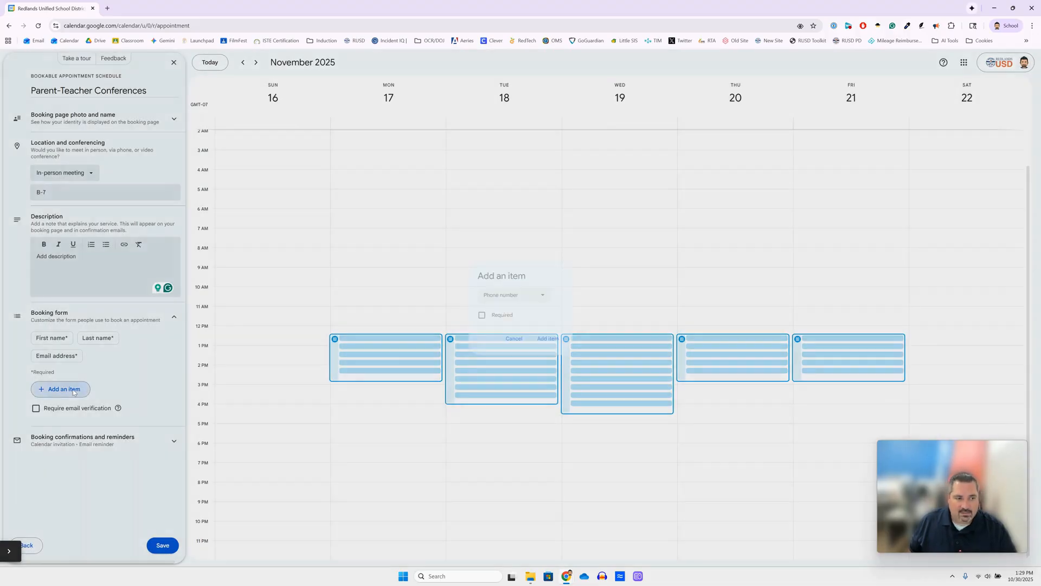
click(514, 297)
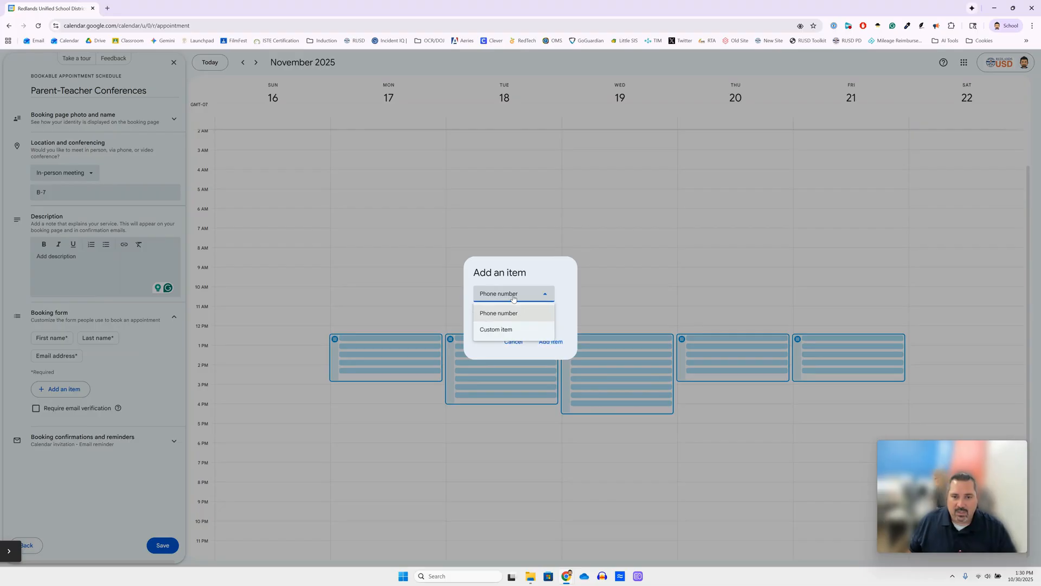
click(500, 331)
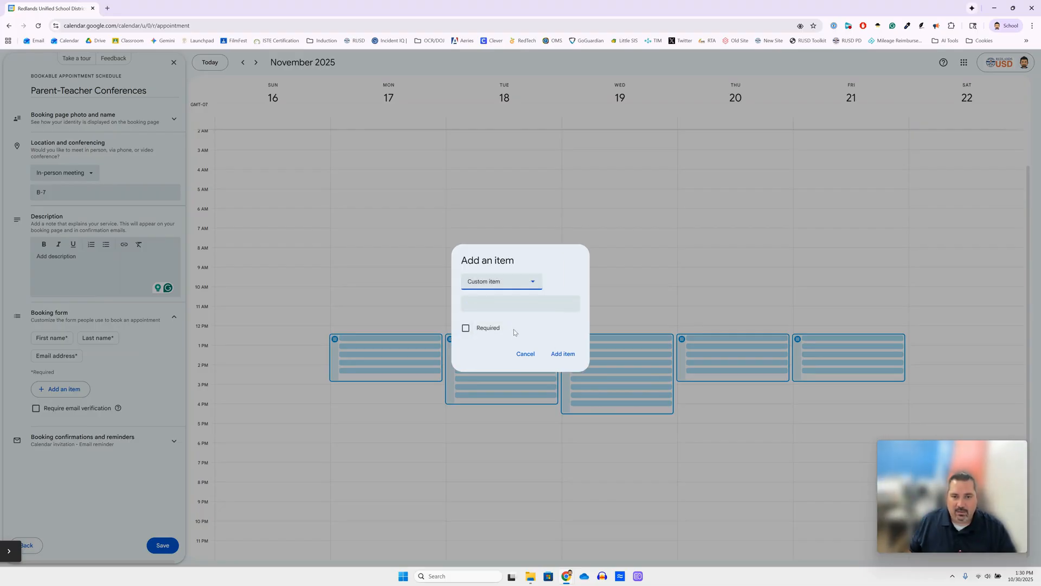
click(484, 304)
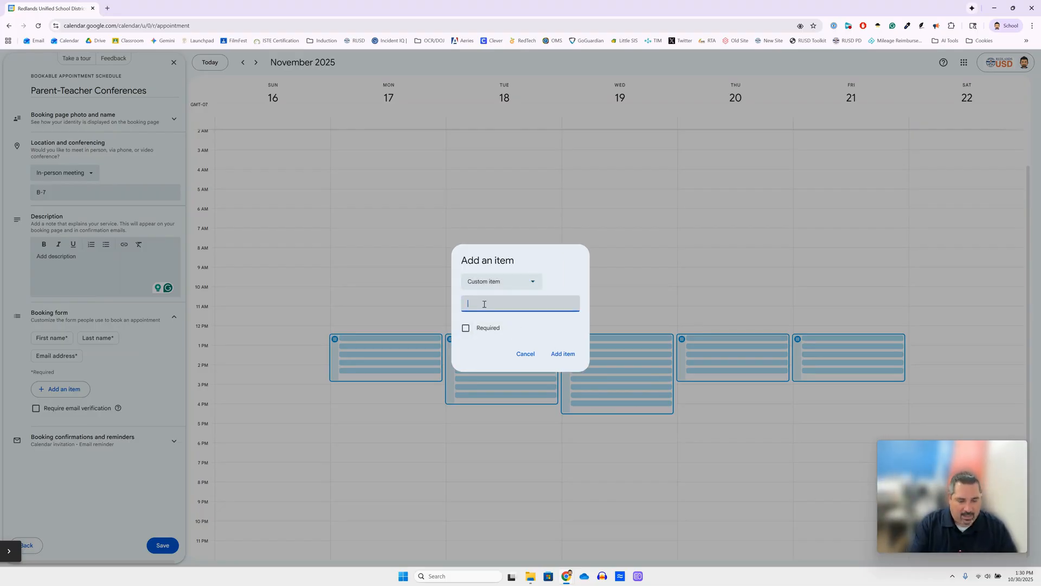
text(Student's first and last name)
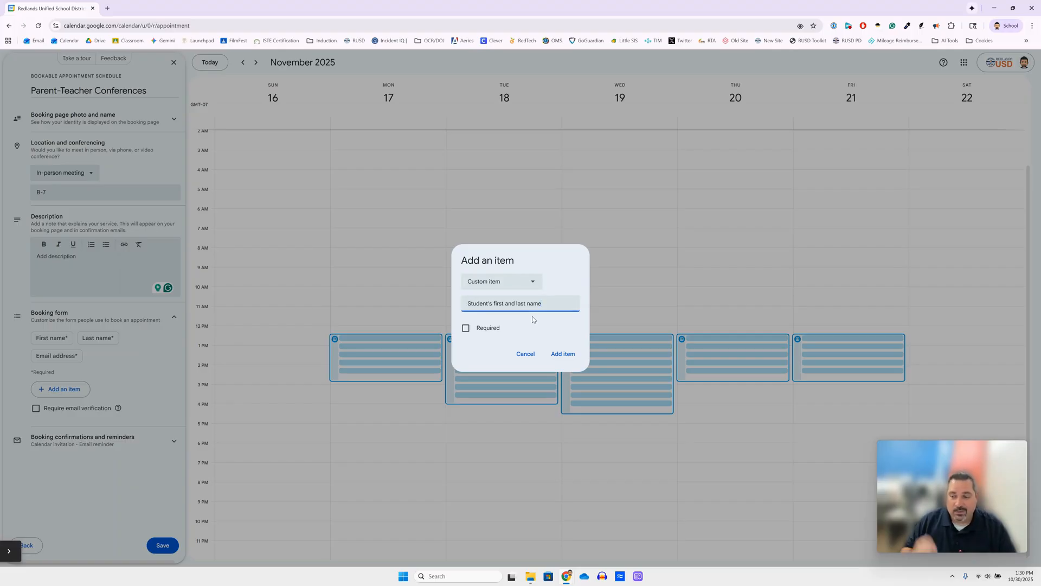
click(496, 327)
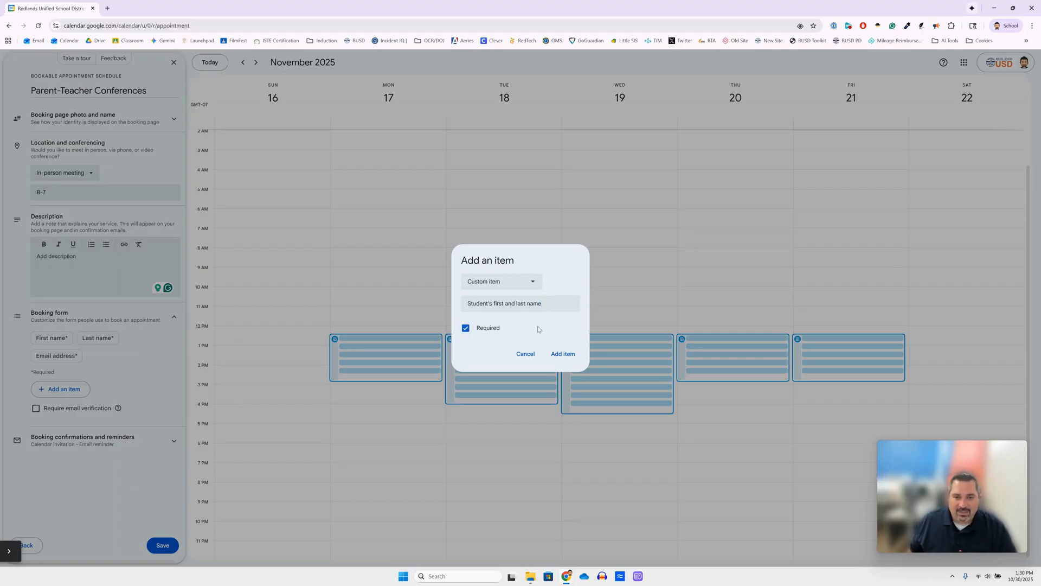
click(563, 353)
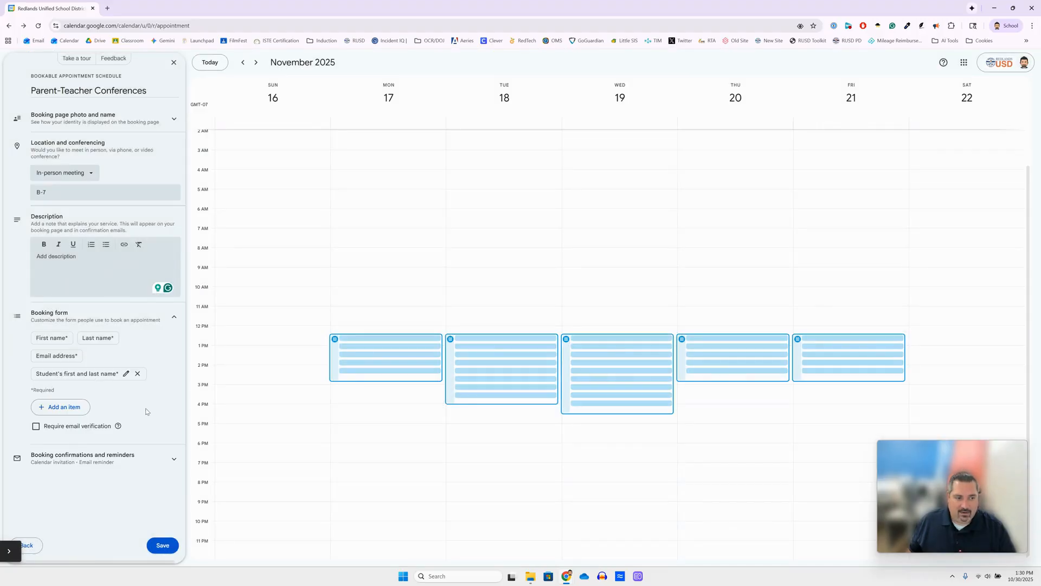
- Review the booking confirmations and reminders settings and save the appointment schedule
click(174, 459)
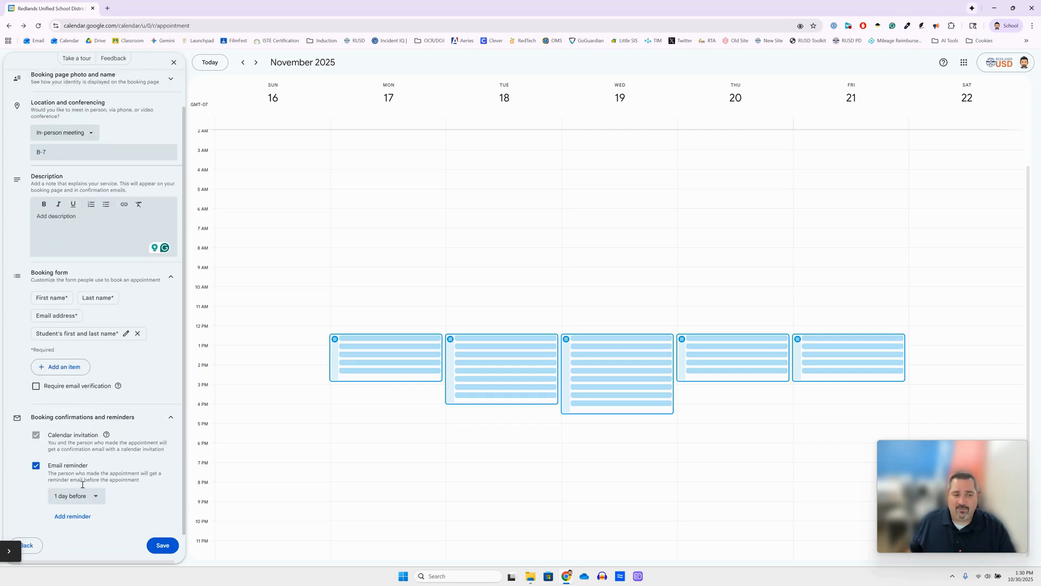
click(170, 421)
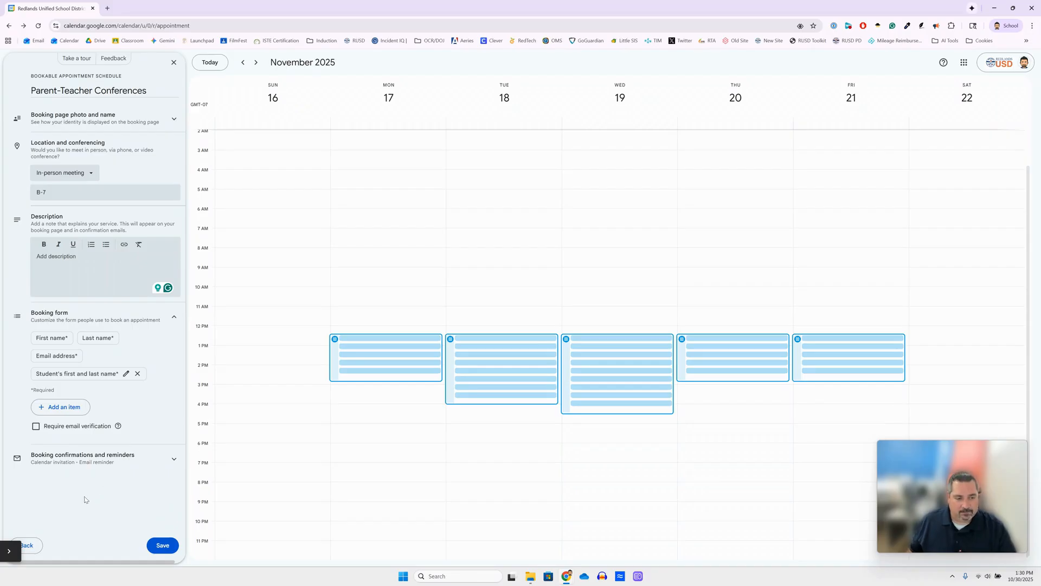
click(163, 545)
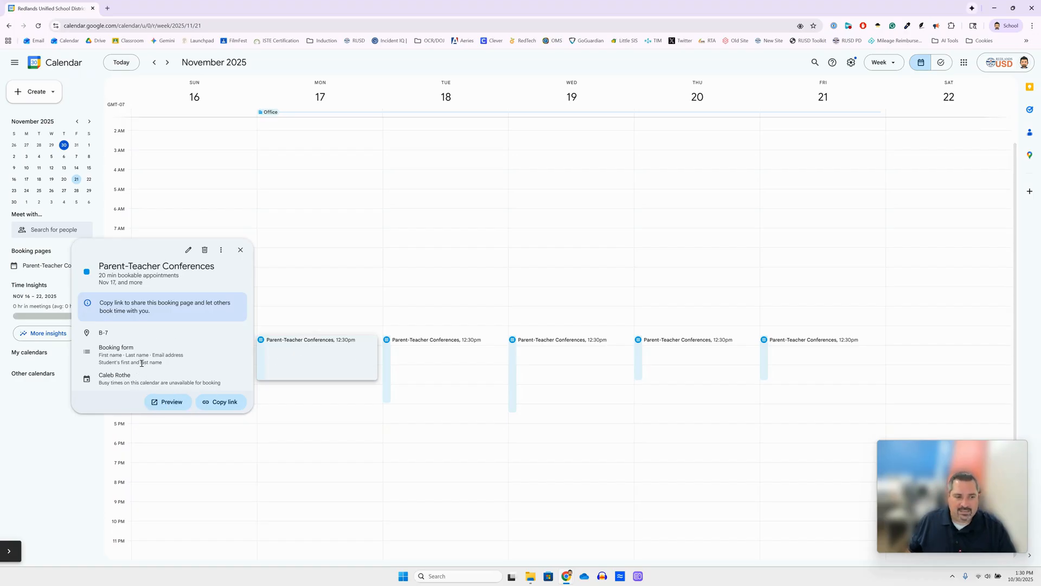
- Copy the Parent-Teacher Conferences booking page link and open it in a new browser tab
click(222, 406)
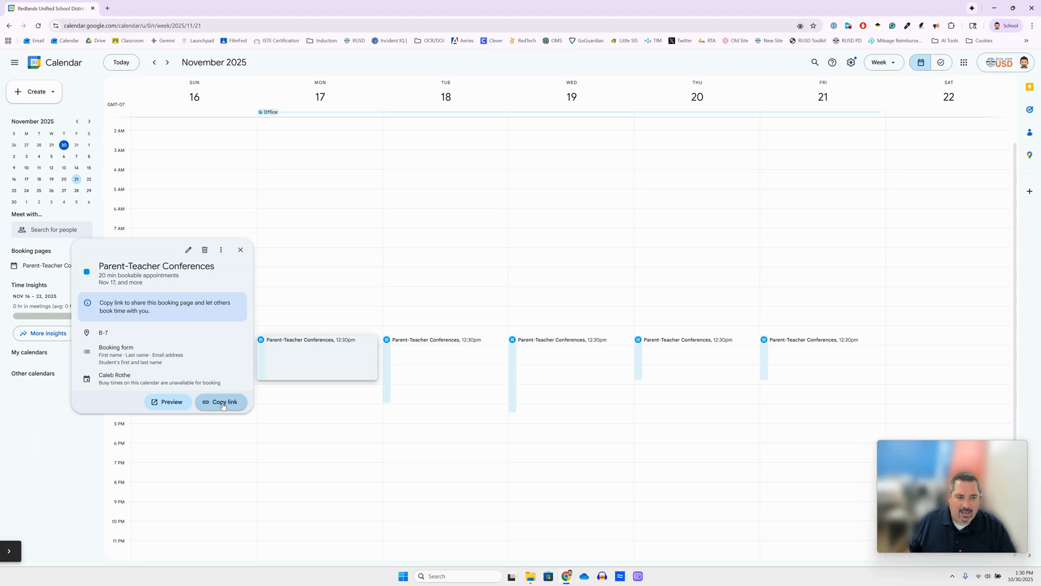
click(108, 9)
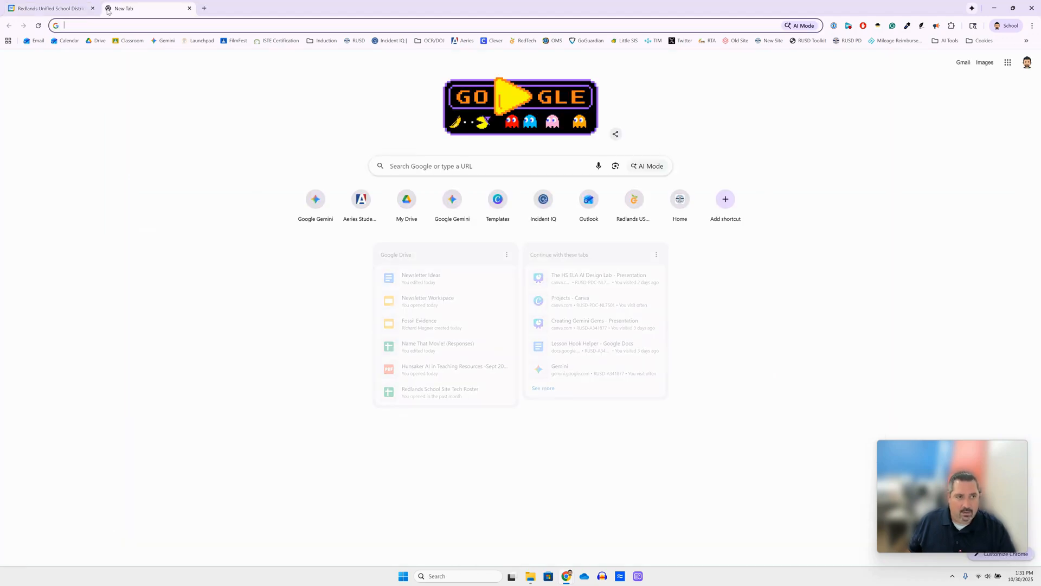
key(ctrl+v)
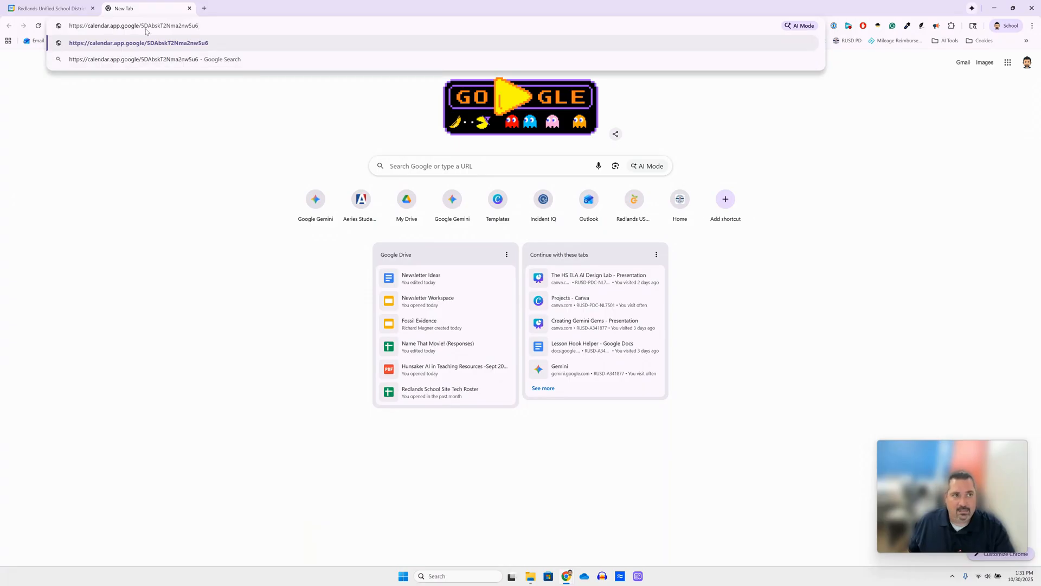
key(Return)
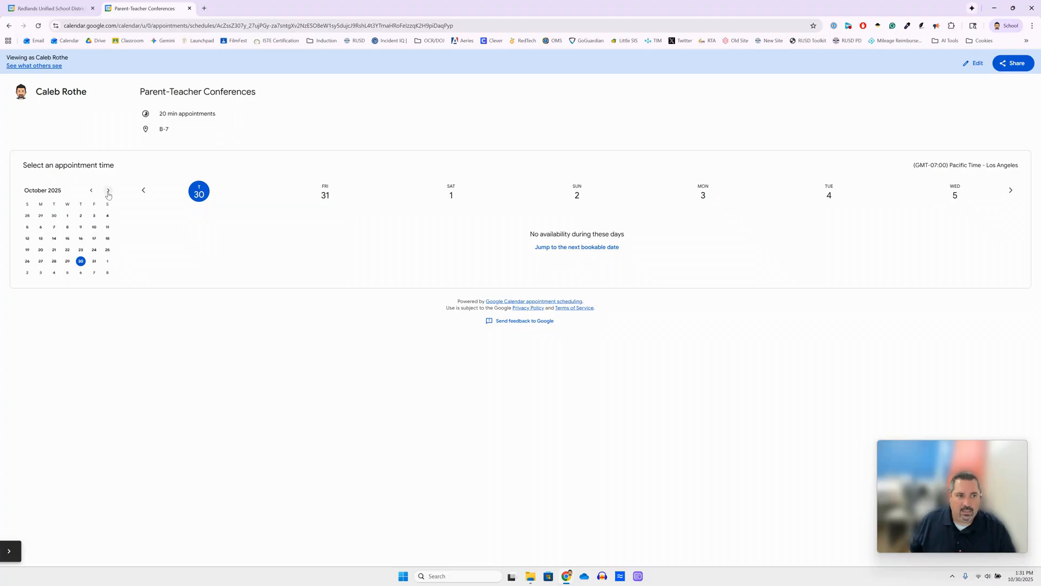
- Examine the November 17–21 appointment slots and the booking form for Tuesday, November 18 at 1:45pm without booking it
click(107, 191)
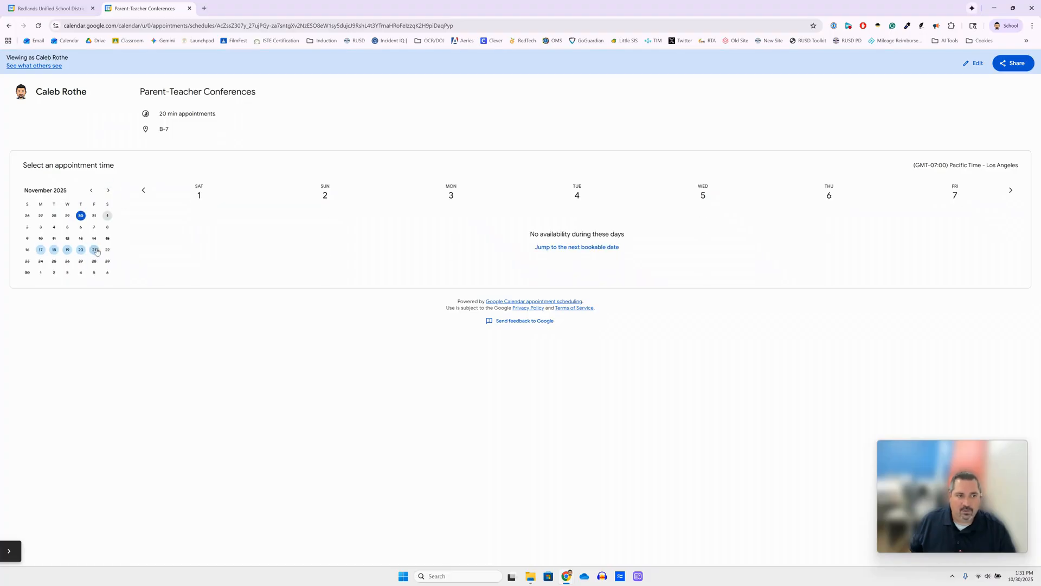
click(39, 251)
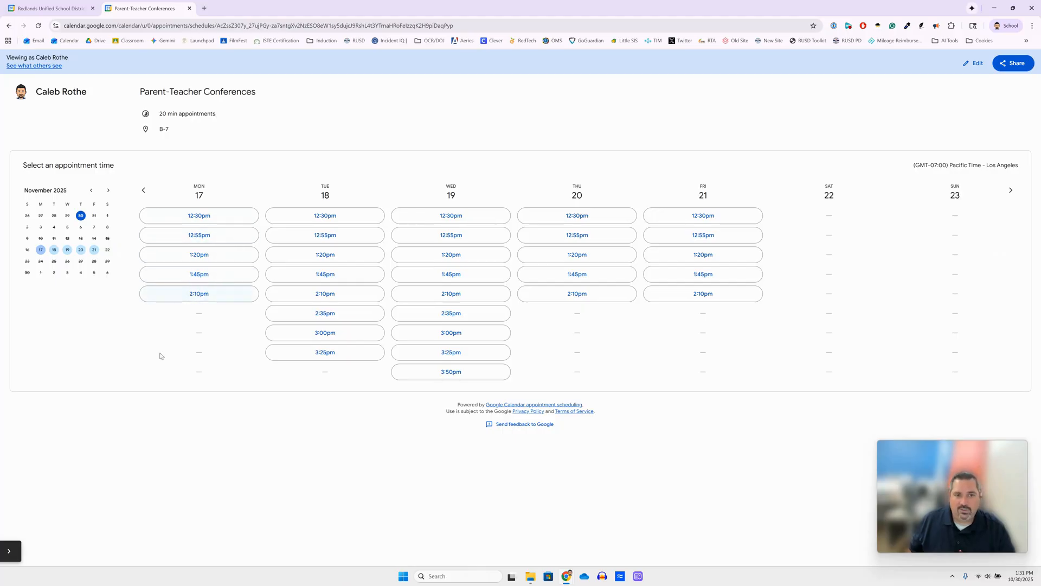
click(330, 275)
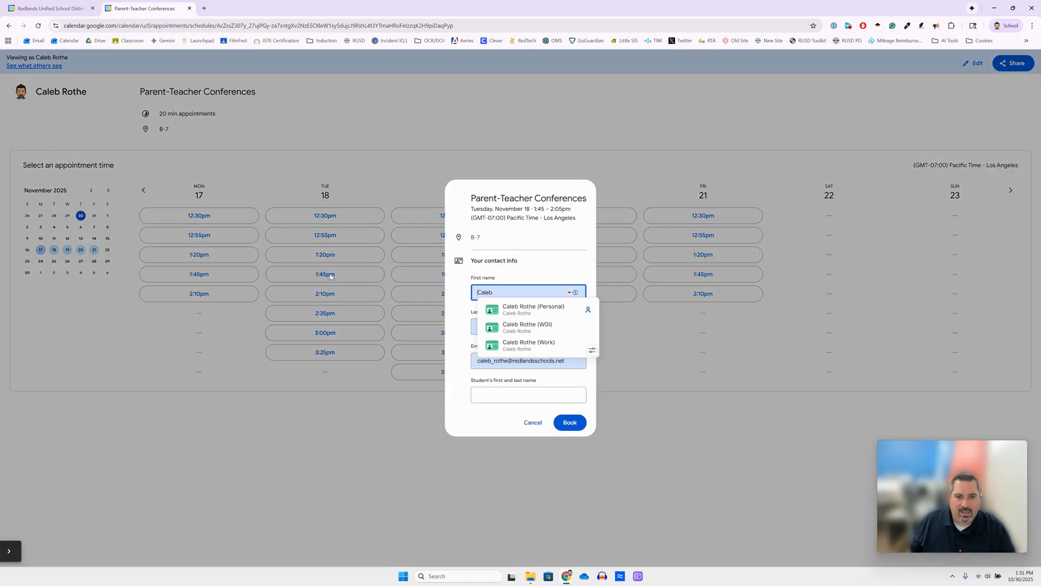
click(530, 271)
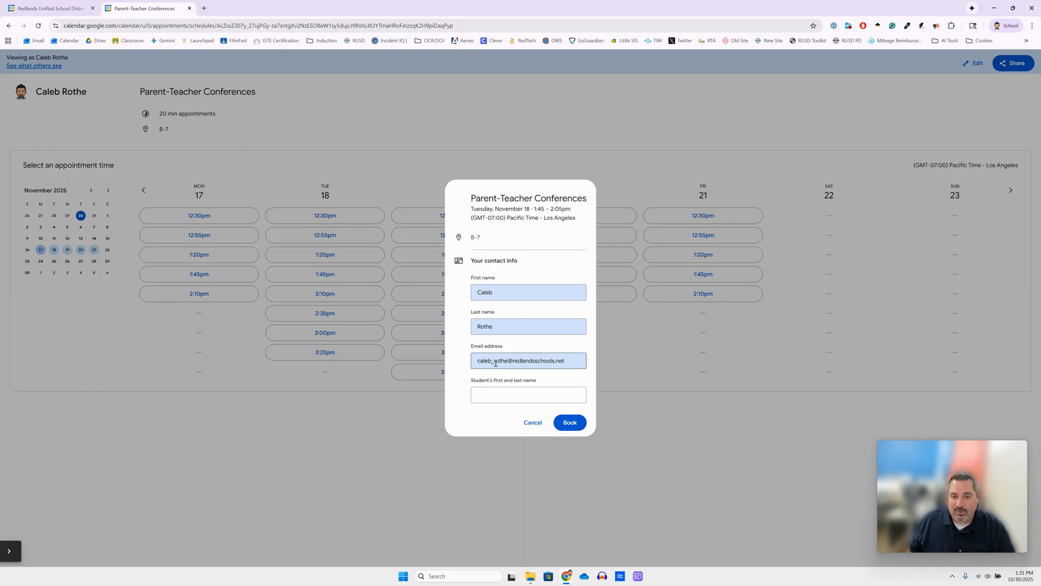
click(496, 394)
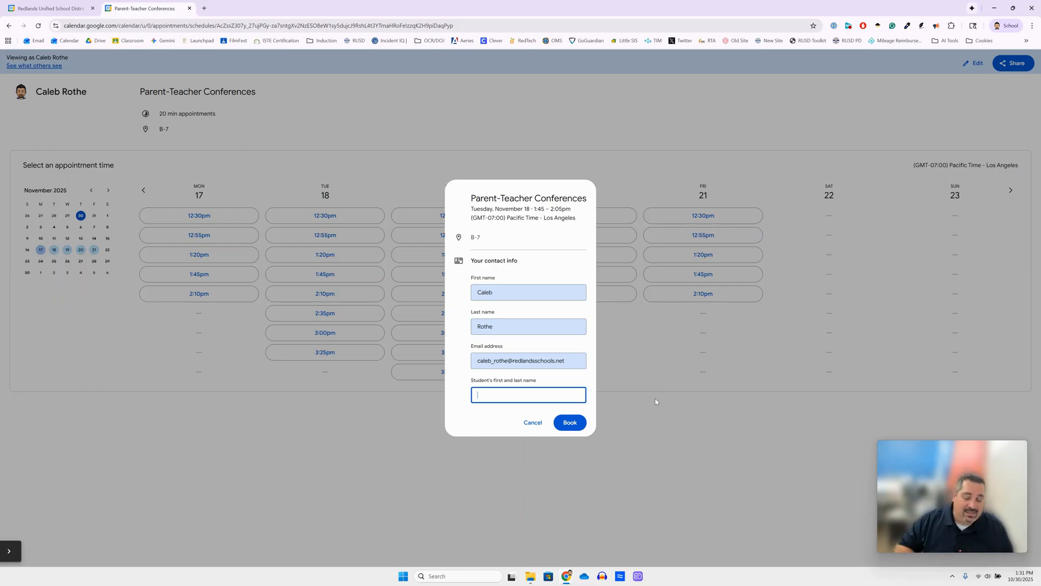
click(521, 207)
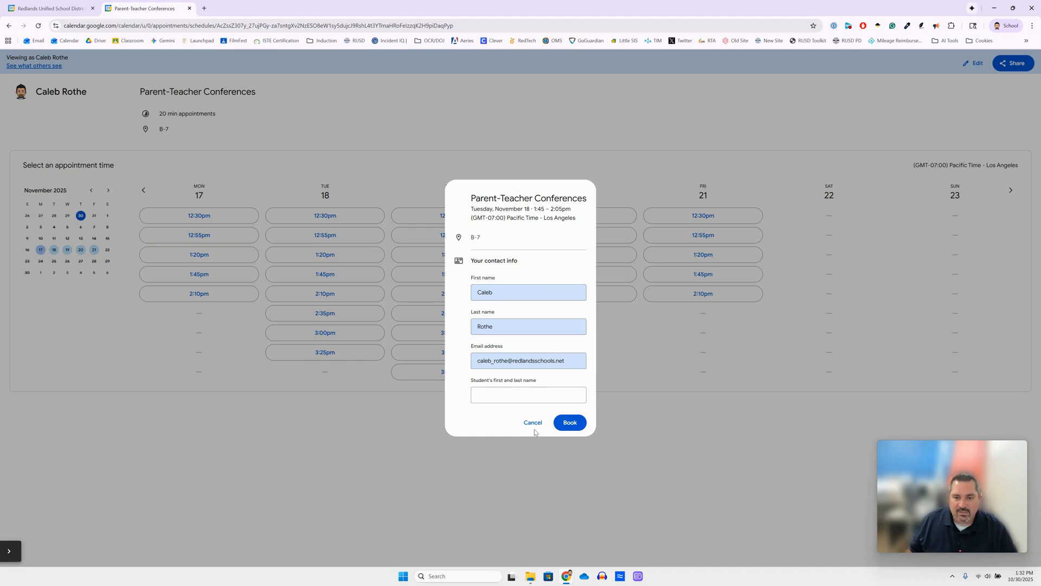
click(534, 426)
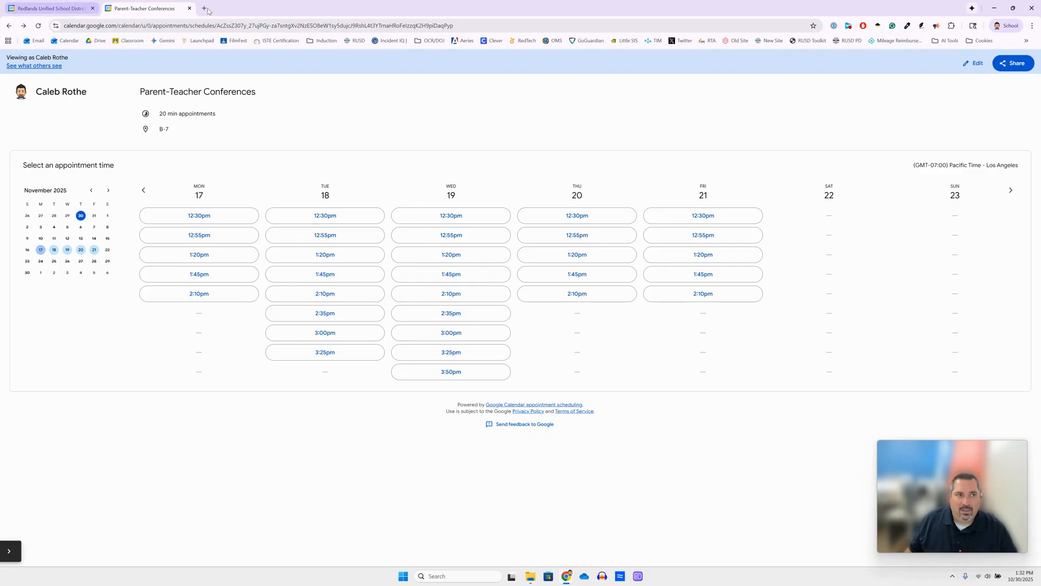
- Close the booking page and the schedule details, and copy the Parent-Teacher Conferences link from the calendar's booking pages list
click(190, 9)
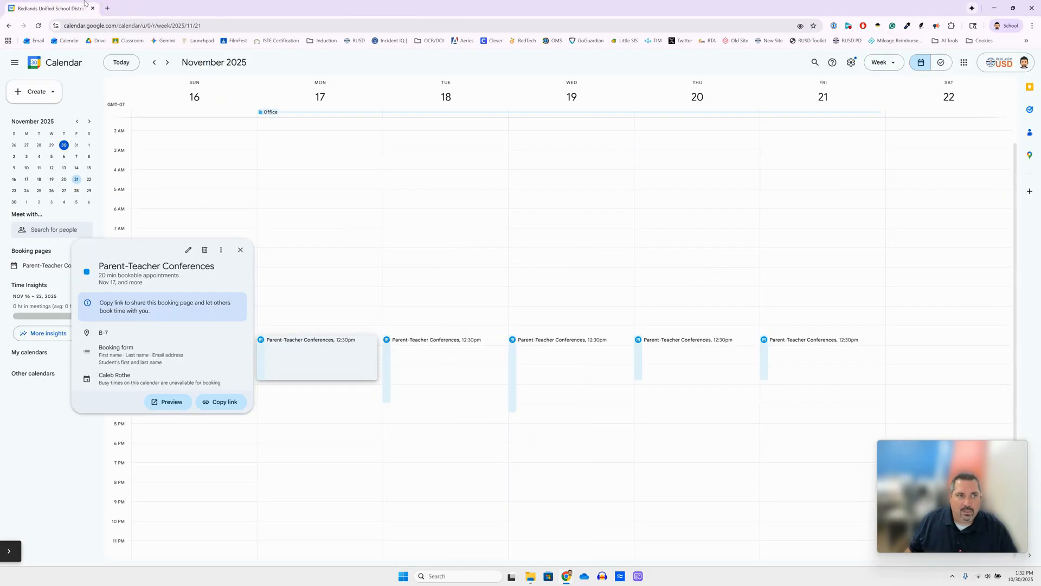
click(241, 249)
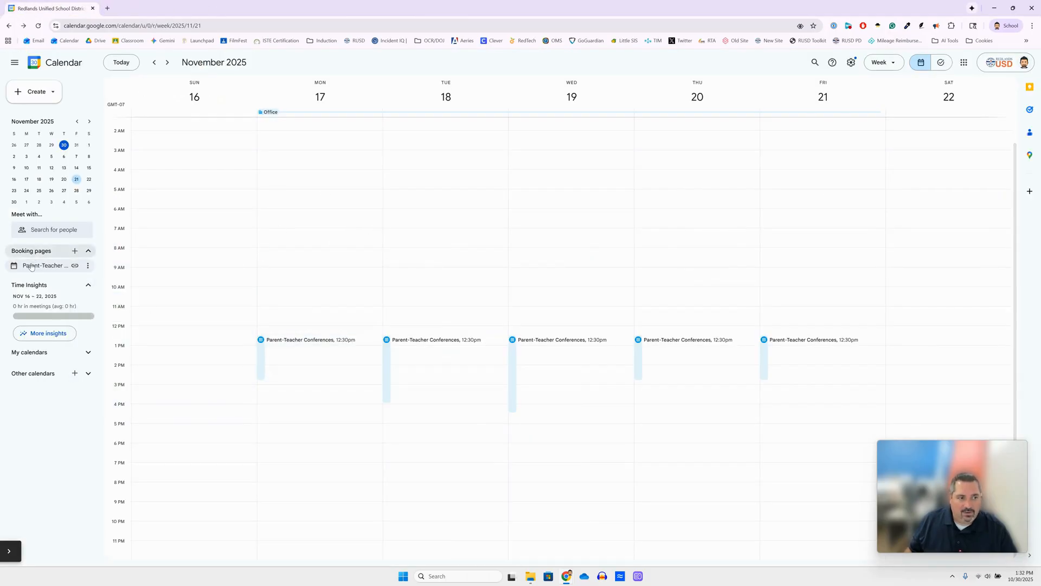
click(75, 266)
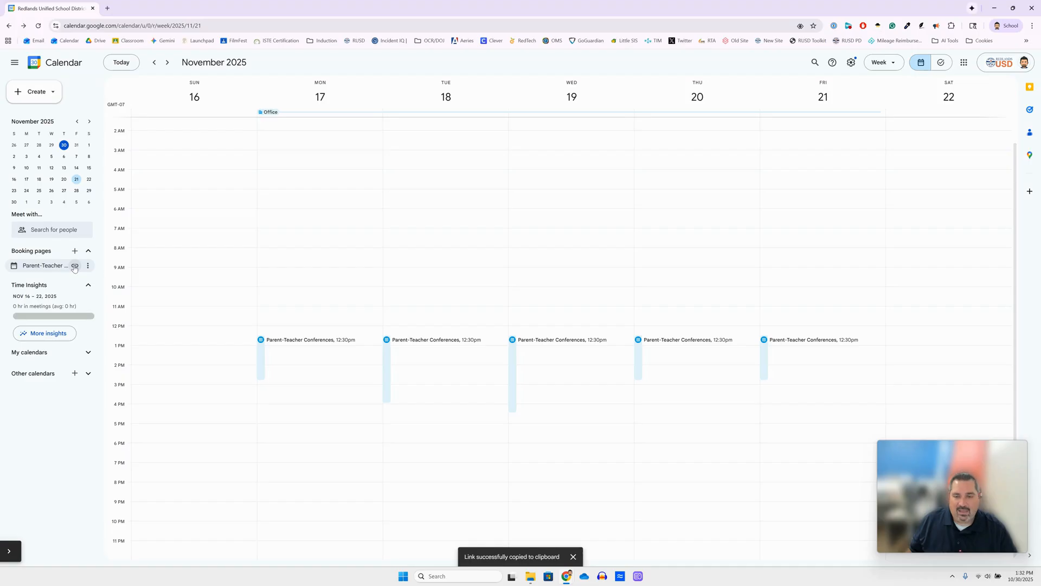